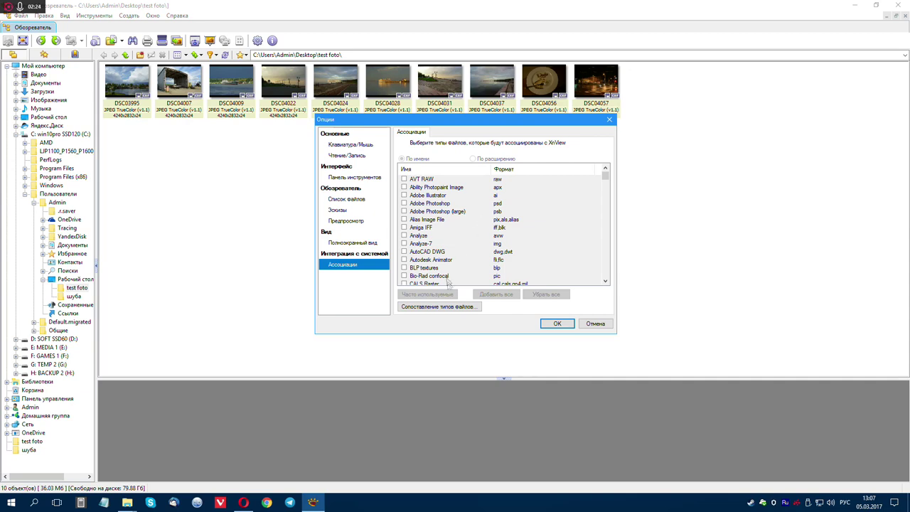
Try to open the system file type association settings from the Associations options, and close the options without applying changes
{"action": "left_click", "coordinate": [447, 308]}
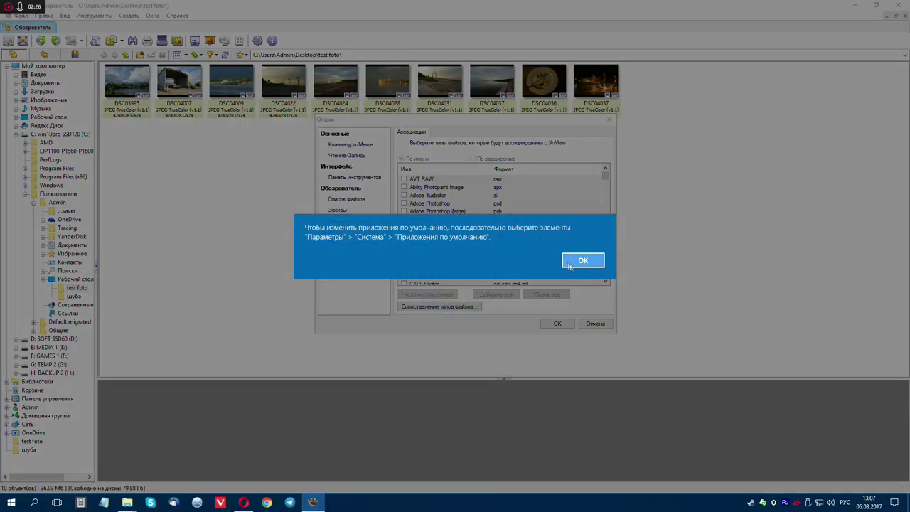
{"action": "left_click", "coordinate": [584, 261]}
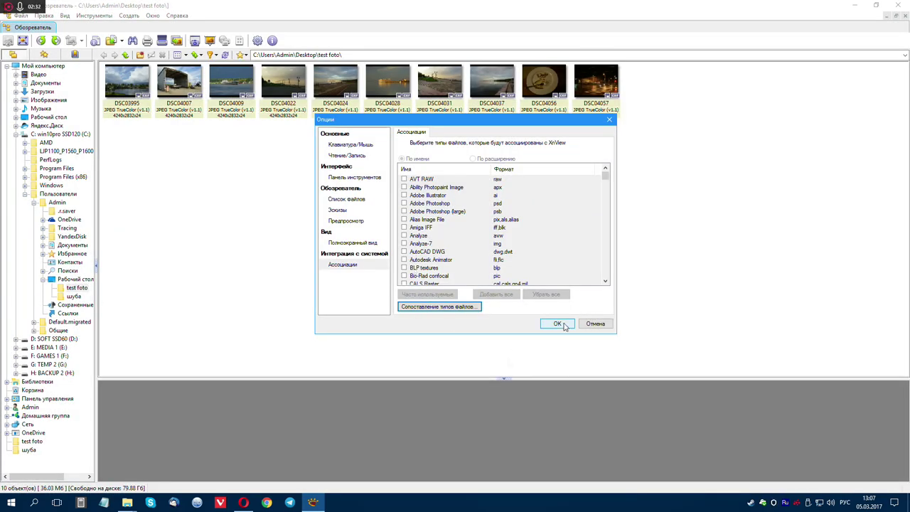
{"action": "left_click", "coordinate": [441, 307]}
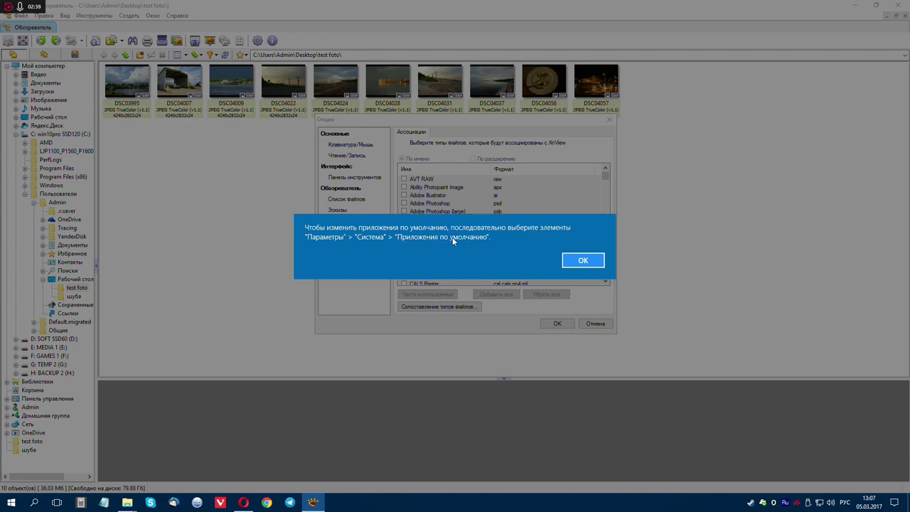
{"action": "left_click", "coordinate": [583, 261]}
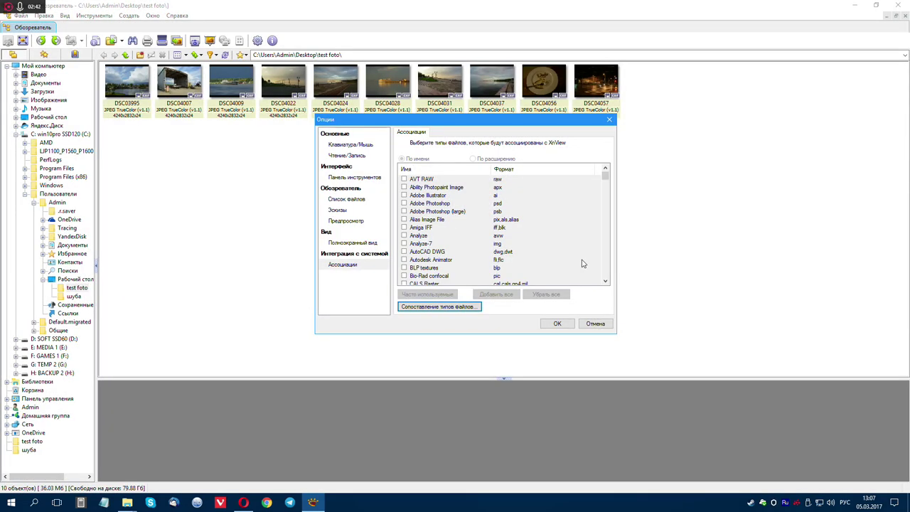
{"action": "left_click", "coordinate": [591, 324]}
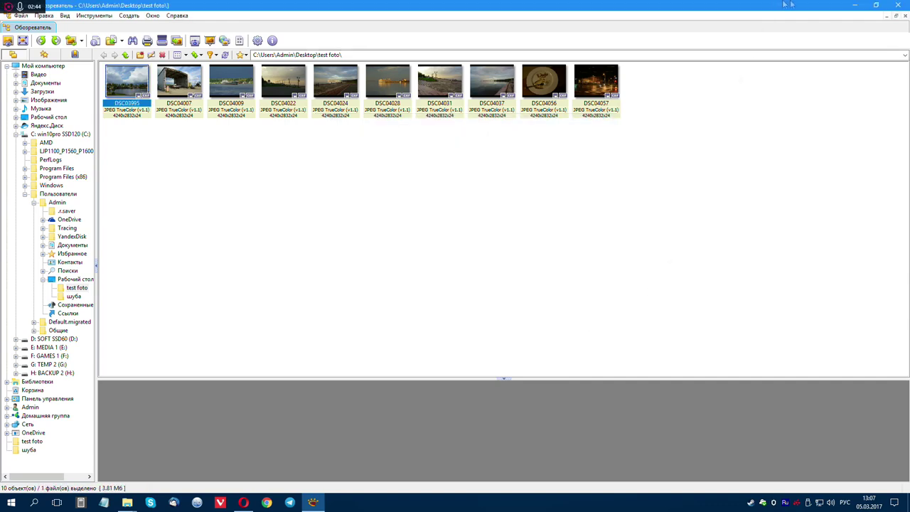
Make XnView for Windows the default app for .JPG files and open DSC03995.JPG from the test foto folder with it
{"action": "left_click", "coordinate": [861, 7]}
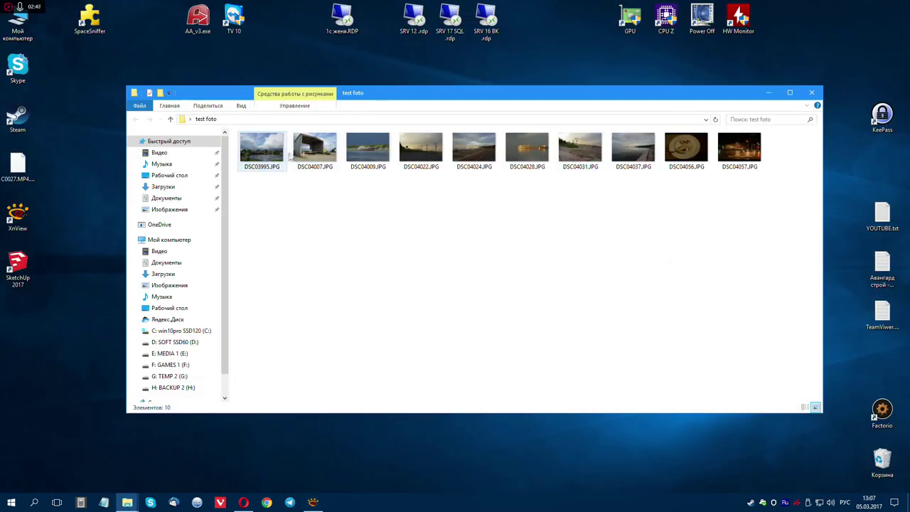
{"action": "right_click", "coordinate": [264, 145]}
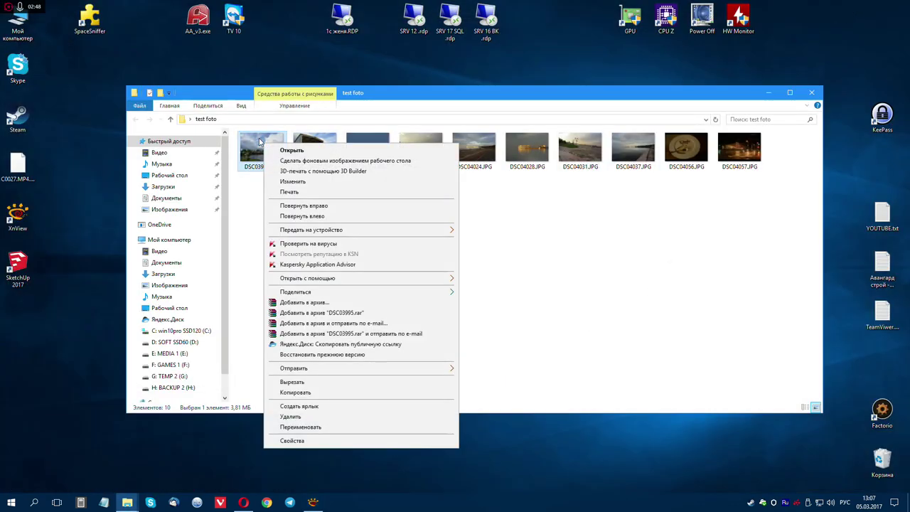
{"action": "mouse_move", "coordinate": [336, 280]}
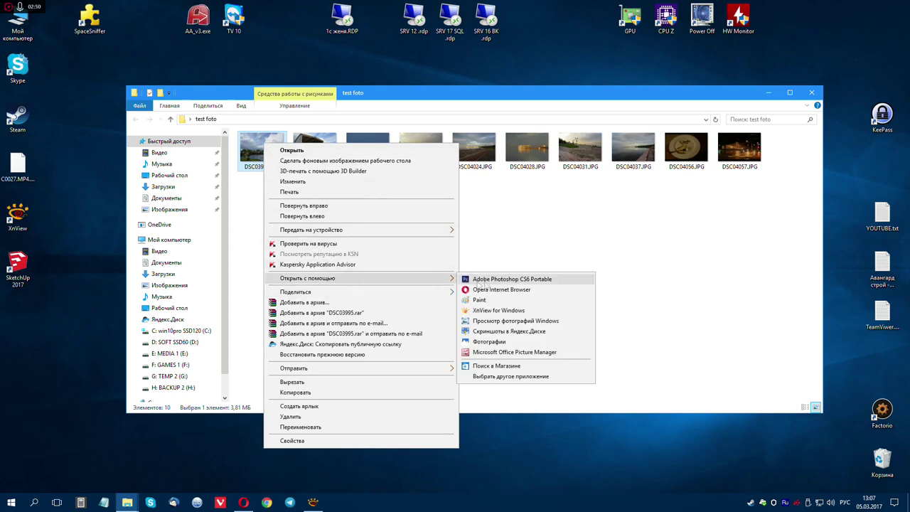
{"action": "left_click", "coordinate": [485, 377]}
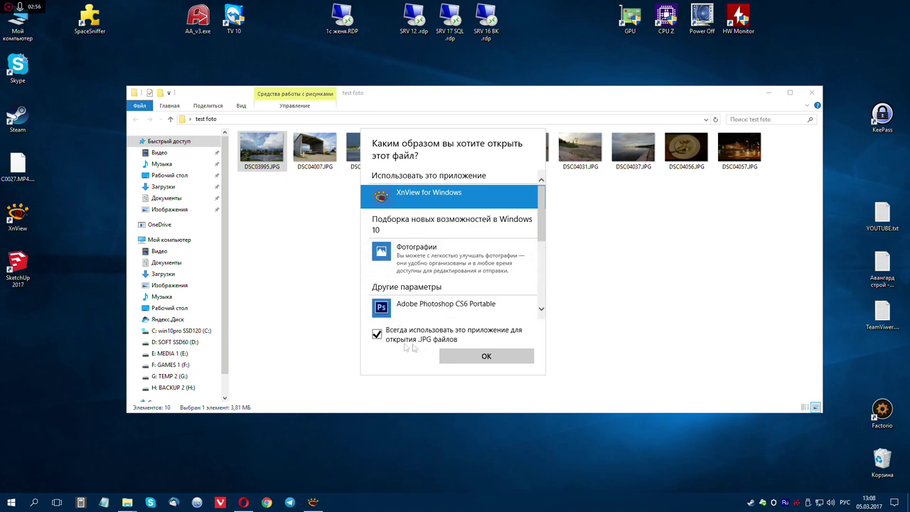
{"action": "left_click", "coordinate": [487, 357]}
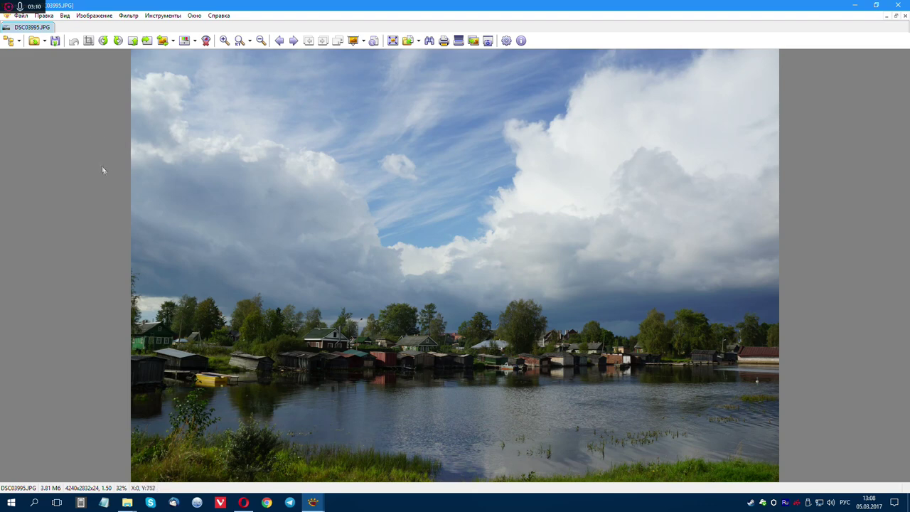
Open the file browser from the picture and switch back and forth between the browser and DSC03995.JPG
{"action": "left_click", "coordinate": [8, 41]}
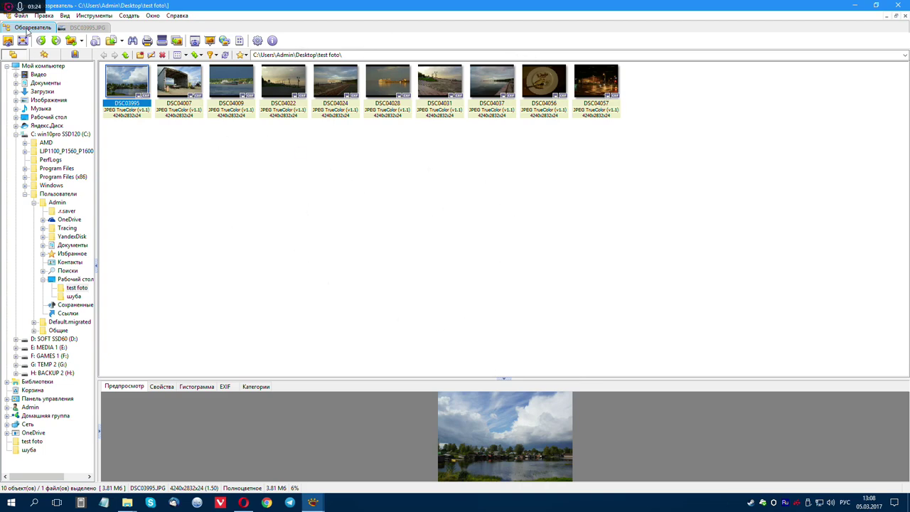
{"action": "left_click", "coordinate": [81, 27]}
{"action": "left_click", "coordinate": [28, 27]}
{"action": "left_click", "coordinate": [82, 28]}
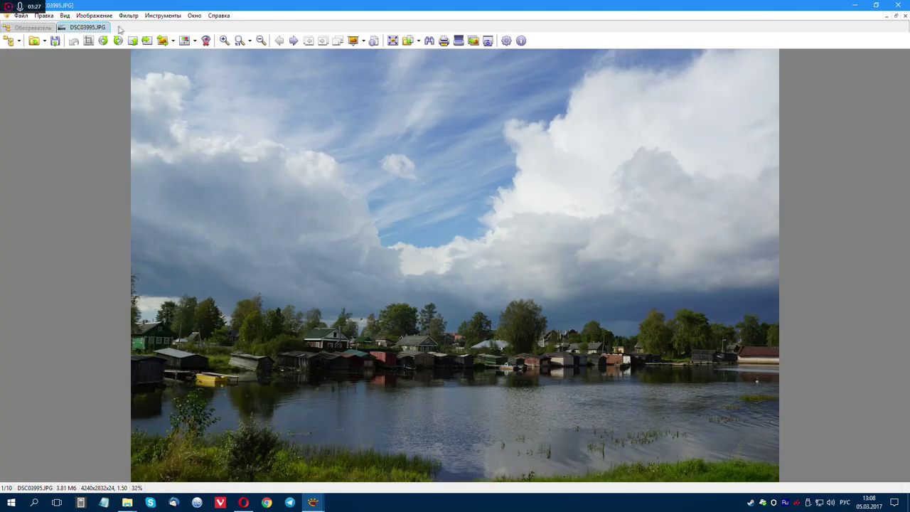
Open DSC04022 and DSC04028 from the browser, each in its own tab
{"action": "left_click", "coordinate": [29, 30]}
{"action": "double_click", "coordinate": [288, 82]}
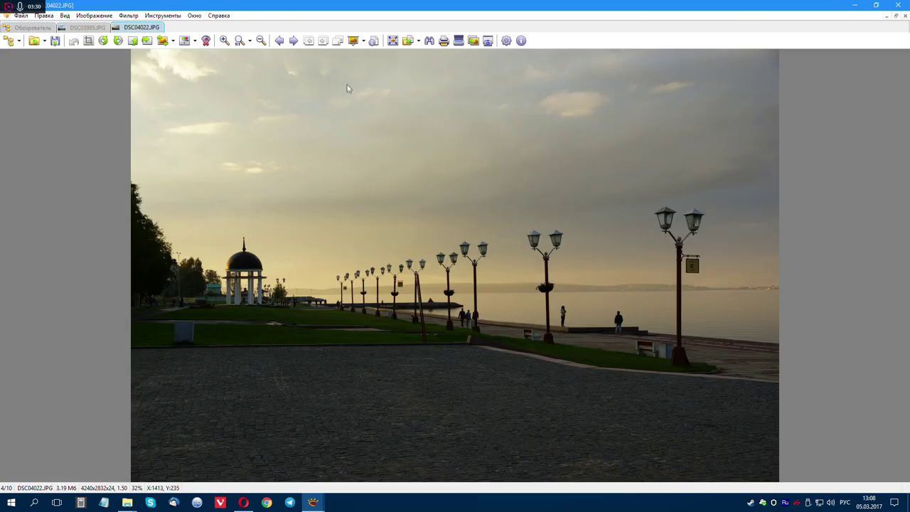
{"action": "left_click", "coordinate": [46, 27]}
{"action": "left_click", "coordinate": [382, 89]}
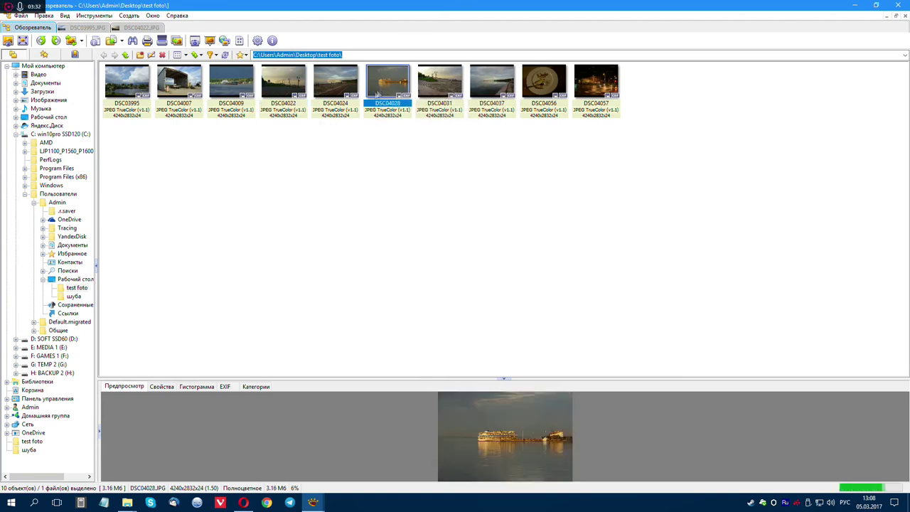
{"action": "double_click", "coordinate": [382, 89]}
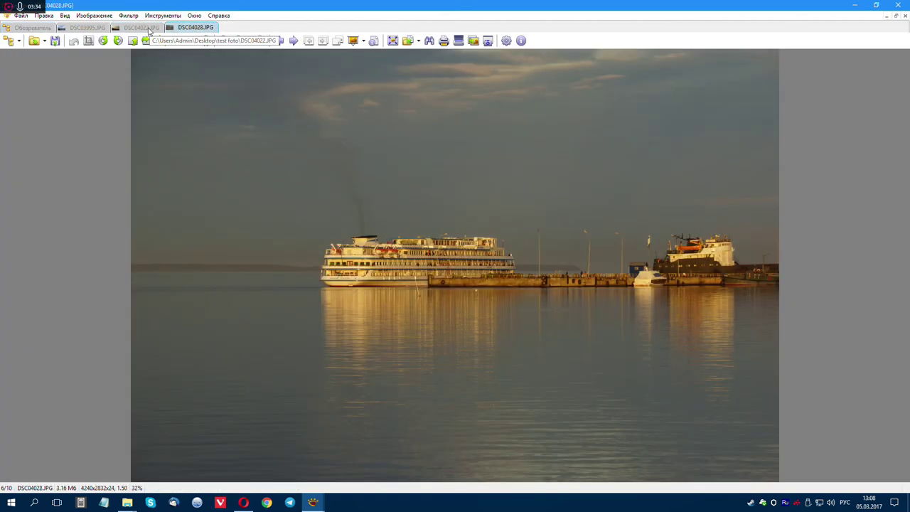
Switch through the open pictures and close the browser, DSC03995.JPG and DSC04022.JPG, keeping only DSC04028.JPG open
{"action": "left_click", "coordinate": [142, 27]}
{"action": "left_click", "coordinate": [87, 28]}
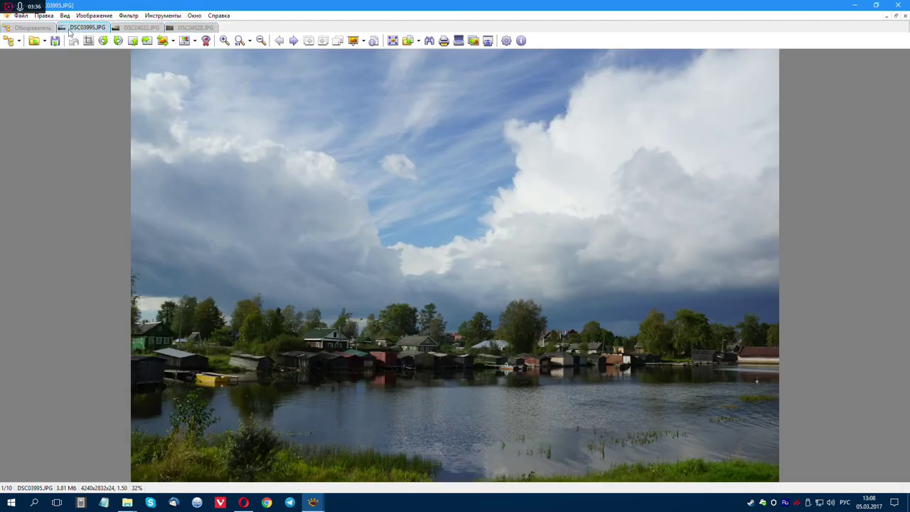
{"action": "key", "text": "ctrl+w"}
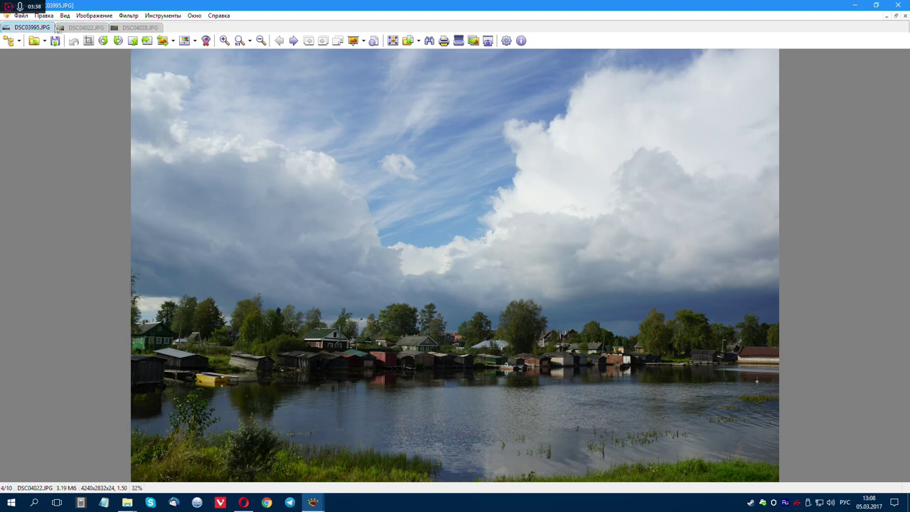
{"action": "key", "text": "ctrl+w"}
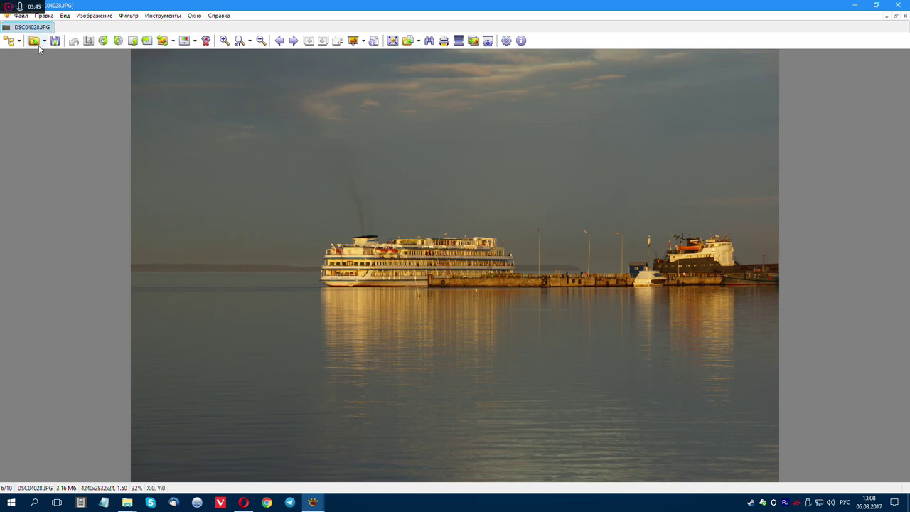
Check the list of recently opened files and dismiss it
{"action": "left_click", "coordinate": [45, 42]}
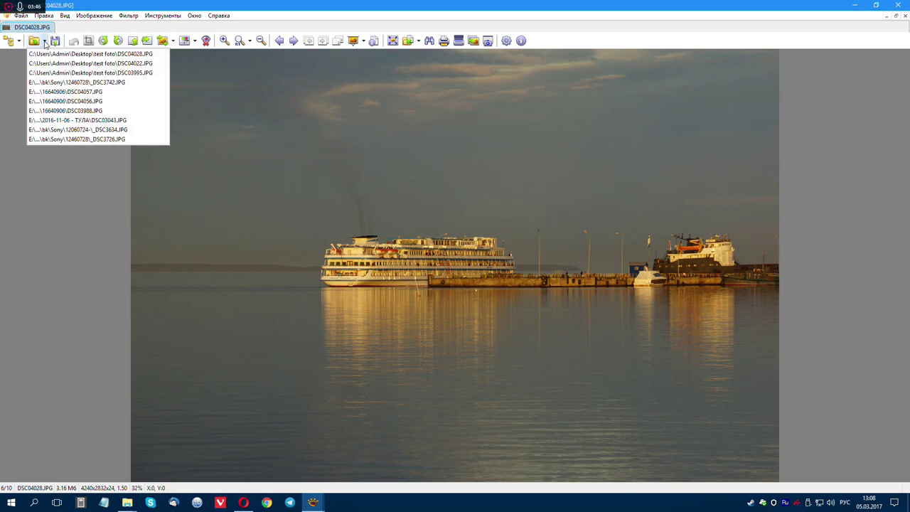
{"action": "left_click", "coordinate": [75, 179]}
Bring up the save dialog for DSC04028.JPG and choose ICO - Windows Icon as the file type
{"action": "left_click", "coordinate": [55, 40]}
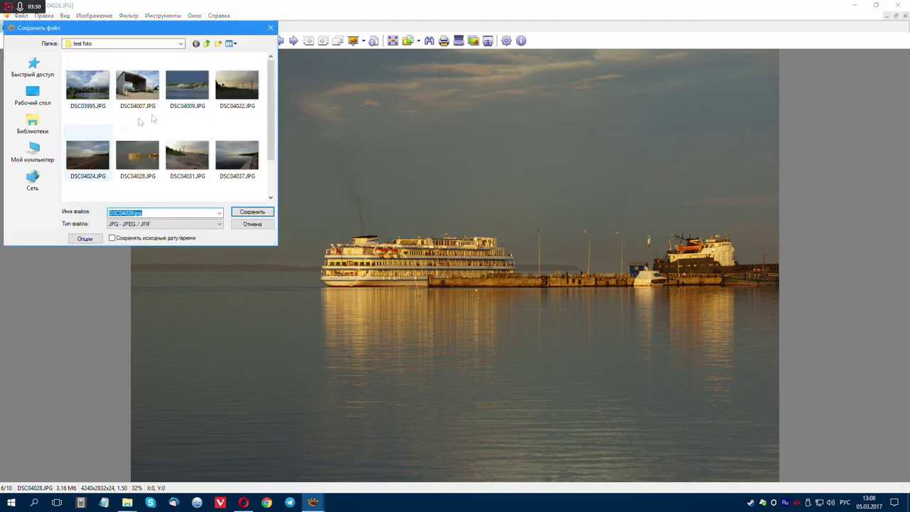
{"action": "left_click", "coordinate": [260, 226]}
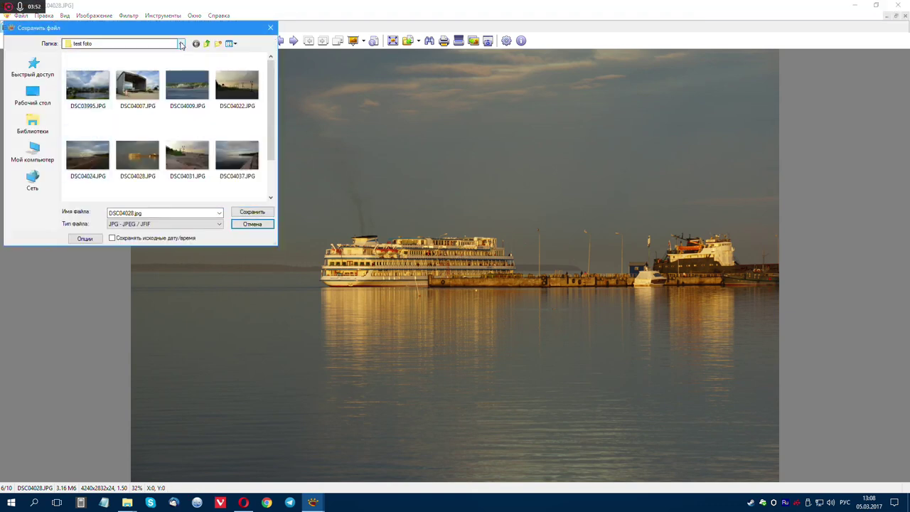
{"action": "left_click", "coordinate": [467, 240]}
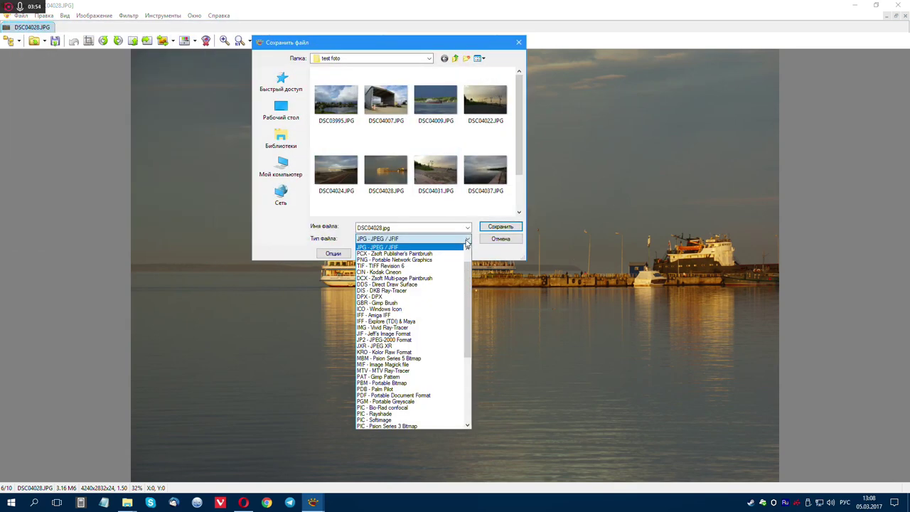
{"action": "left_click_drag", "start_coordinate": [467, 279], "coordinate": [467, 294]}
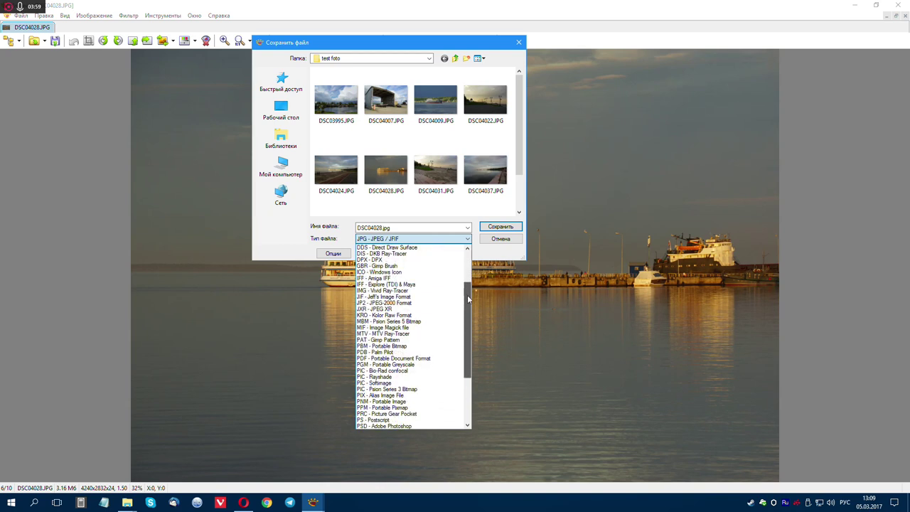
{"action": "left_click", "coordinate": [375, 273]}
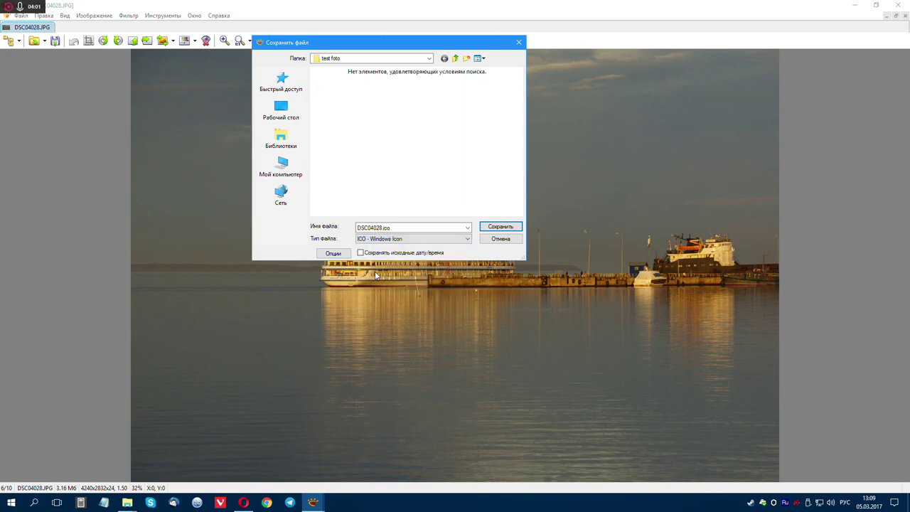
{"action": "left_click", "coordinate": [470, 240]}
{"action": "left_click", "coordinate": [404, 249]}
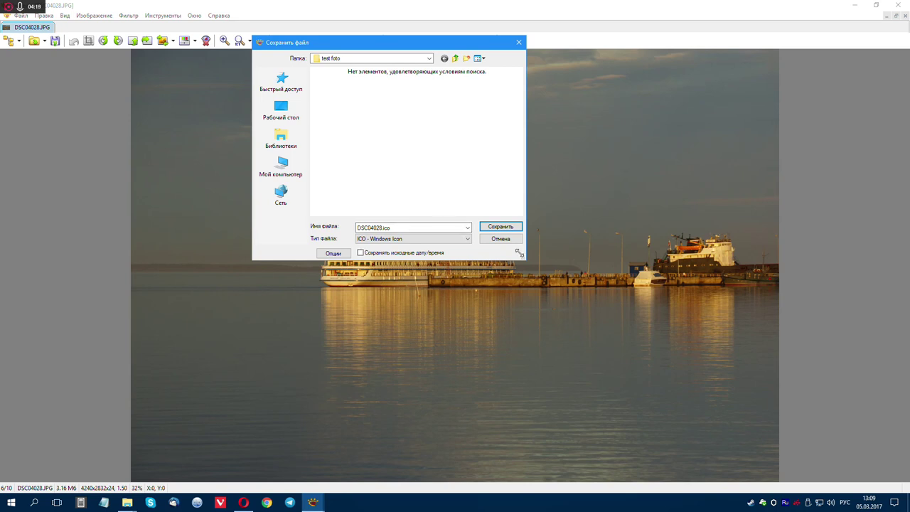
Review the other file formats available for saving DSC04028 and cancel the save
{"action": "left_click", "coordinate": [443, 240]}
{"action": "left_click_drag", "start_coordinate": [464, 331], "coordinate": [472, 277]}
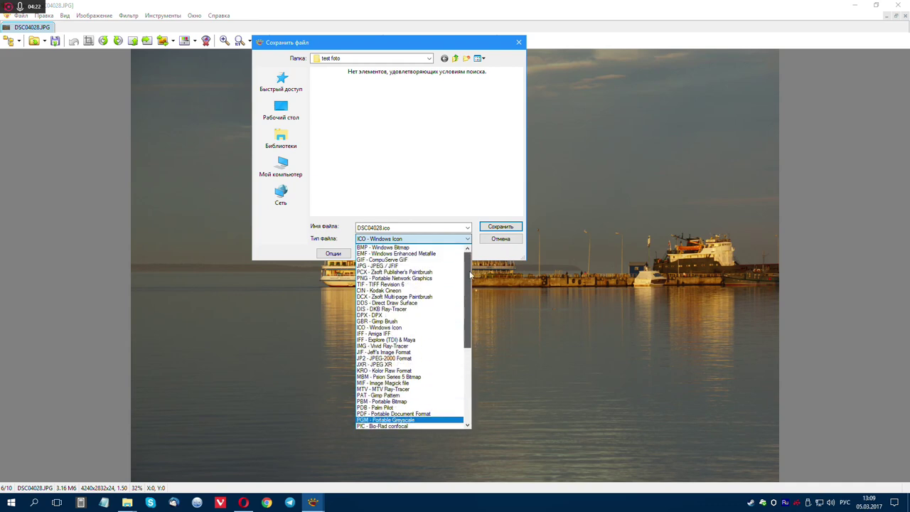
{"action": "left_click", "coordinate": [502, 260]}
{"action": "left_click", "coordinate": [501, 239]}
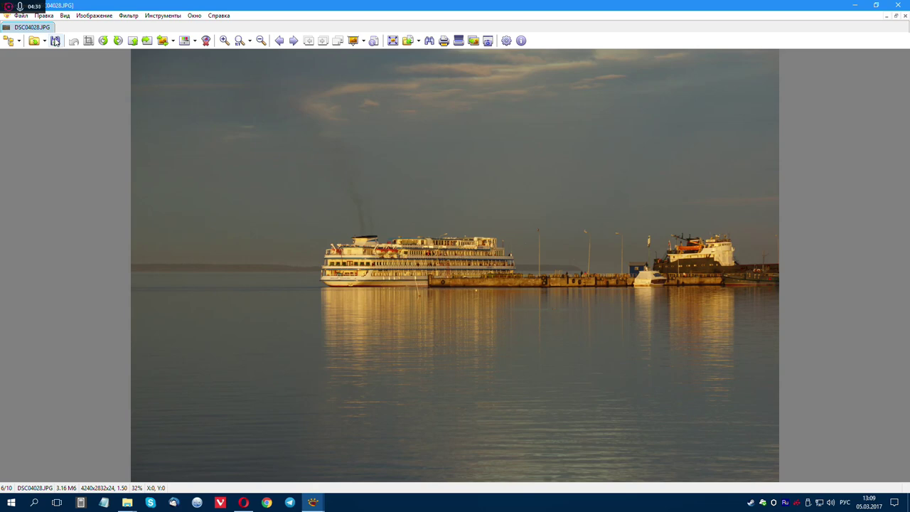
{"action": "left_click", "coordinate": [56, 41]}
{"action": "left_click", "coordinate": [500, 226]}
Crop DSC04028.JPG around the ship three times in succession, to about 2983x2173, 2263x1374 and 2013x1040 pixels
{"action": "left_click_drag", "start_coordinate": [220, 92], "coordinate": [677, 427]}
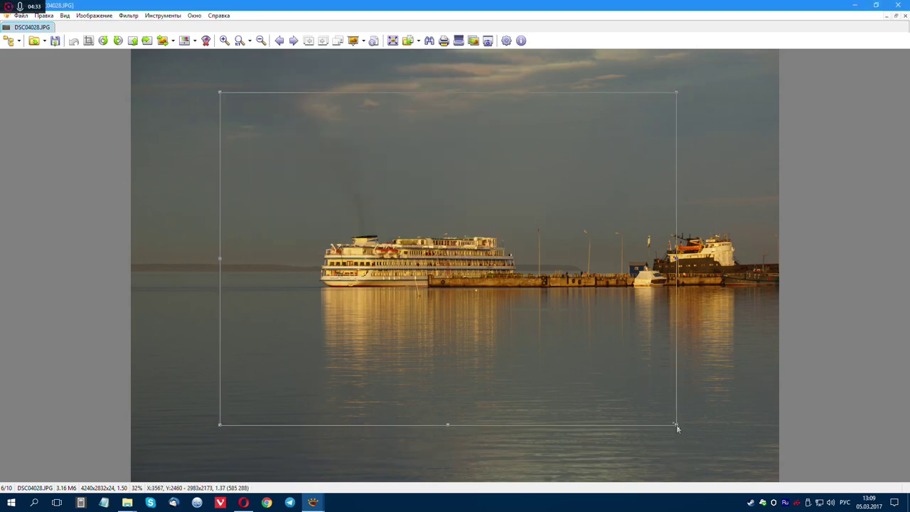
{"action": "left_click", "coordinate": [88, 41]}
{"action": "left_click_drag", "start_coordinate": [259, 119], "coordinate": [709, 392]}
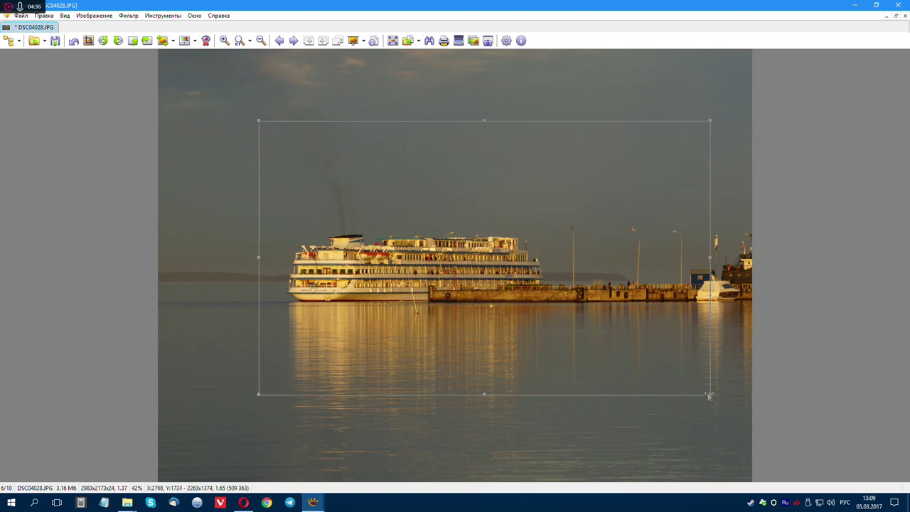
{"action": "left_click", "coordinate": [88, 40]}
{"action": "left_click_drag", "start_coordinate": [133, 119], "coordinate": [772, 457]}
{"action": "left_click", "coordinate": [88, 41]}
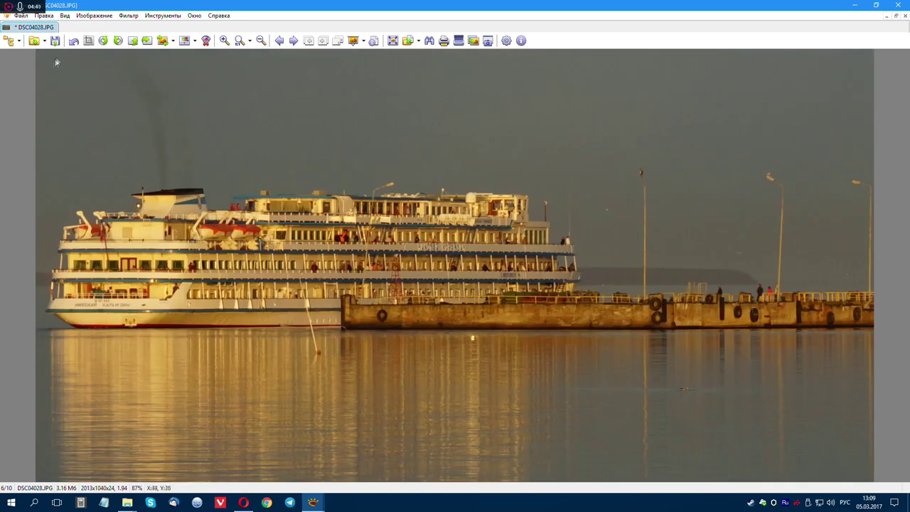
{"action": "left_click", "coordinate": [55, 41]}
{"action": "left_click", "coordinate": [379, 227]}
{"action": "left_click", "coordinate": [495, 242]}
Undo all three crops of DSC04028.JPG
{"action": "left_click", "coordinate": [73, 41]}
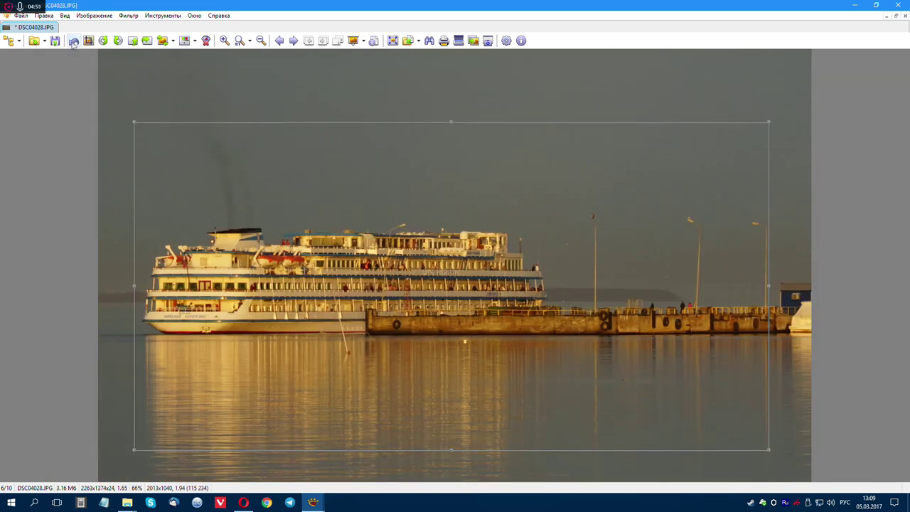
{"action": "left_click", "coordinate": [73, 40]}
{"action": "left_click", "coordinate": [74, 41]}
{"action": "left_click", "coordinate": [441, 368]}
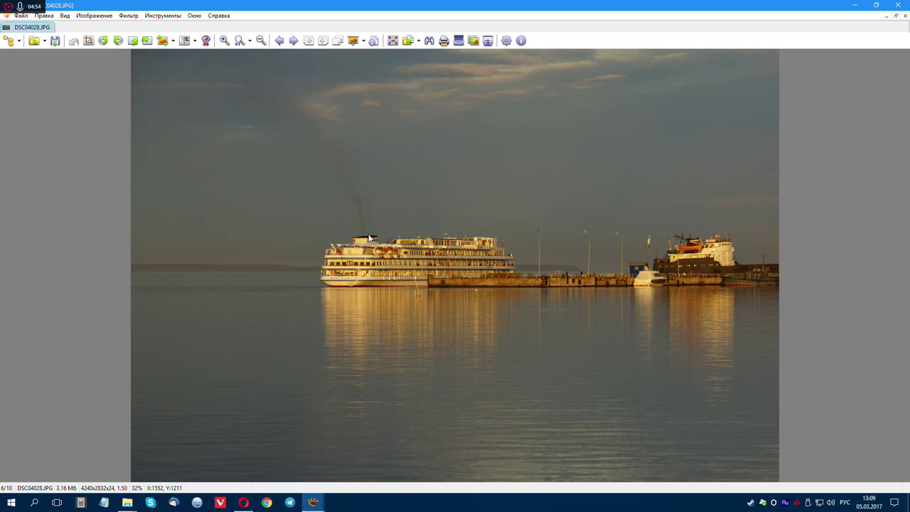
Crop DSC04028.JPG around the ship and pier to about 3088x2109 pixels and rotate it by 180 degrees in two turns
{"action": "left_click_drag", "start_coordinate": [226, 104], "coordinate": [699, 426]}
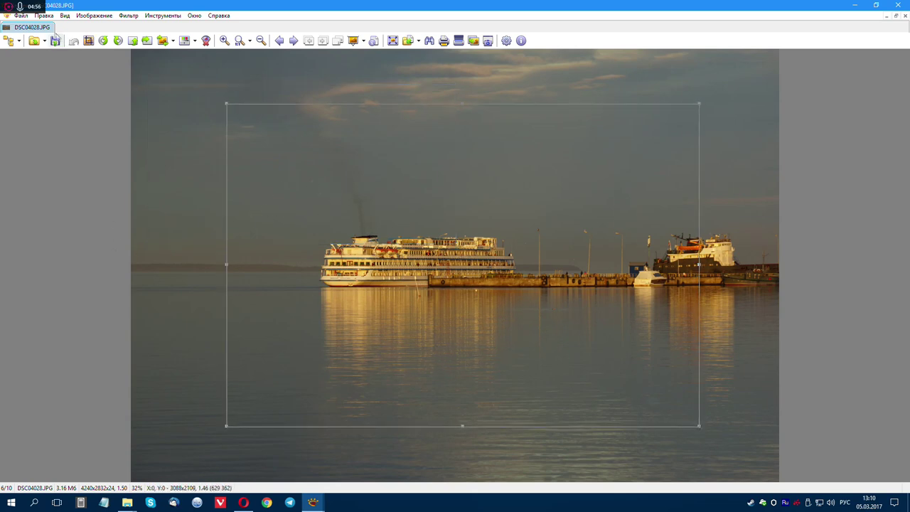
{"action": "left_click", "coordinate": [88, 41]}
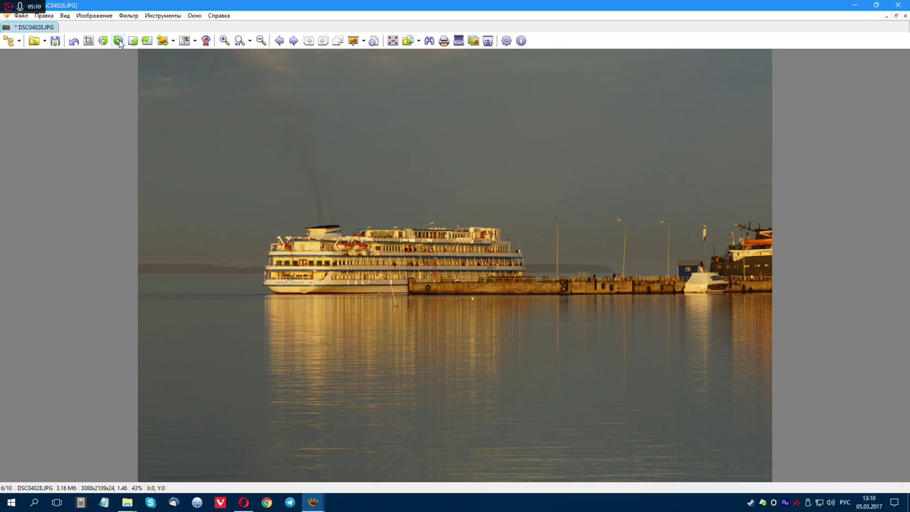
{"action": "left_click", "coordinate": [118, 40]}
{"action": "left_click", "coordinate": [118, 41]}
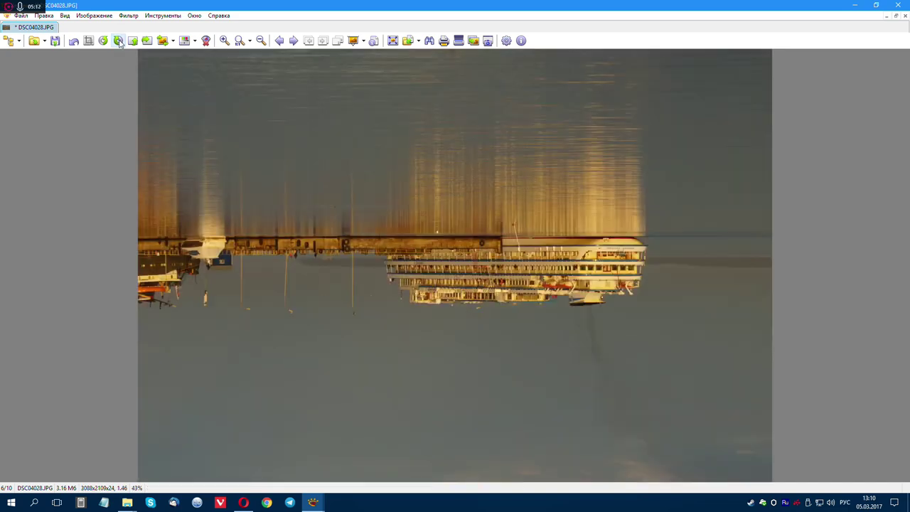
Rotate DSC04028.JPG by another 180 degrees in two turns and mirror it twice
{"action": "left_click", "coordinate": [119, 41]}
{"action": "left_click", "coordinate": [118, 40]}
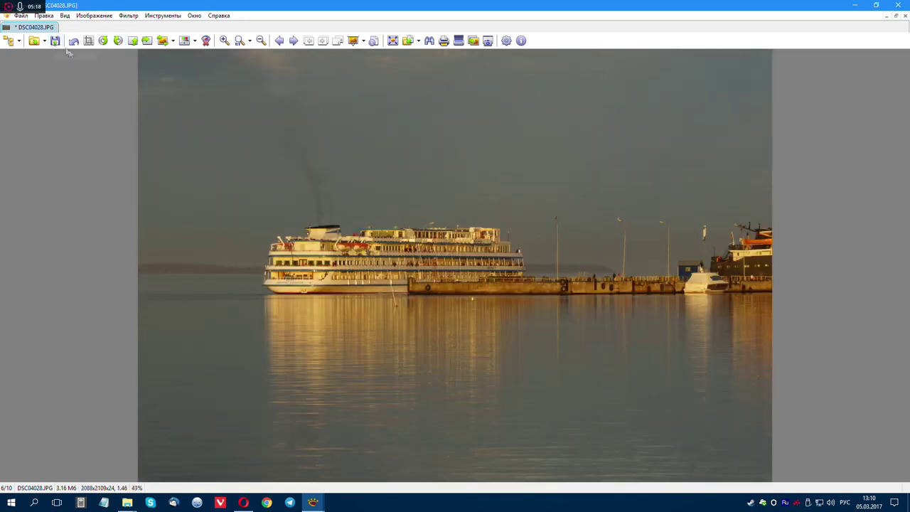
{"action": "left_click", "coordinate": [147, 41]}
{"action": "left_click", "coordinate": [147, 40]}
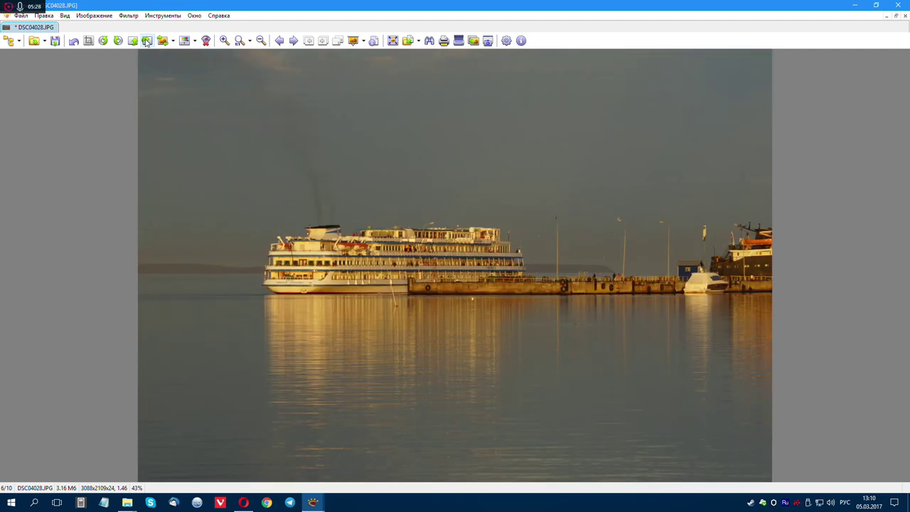
Try different brightness levels on DSC04028.JPG with the adjustment previewed on the full image, and cancel the adjustment
{"action": "left_click", "coordinate": [195, 42]}
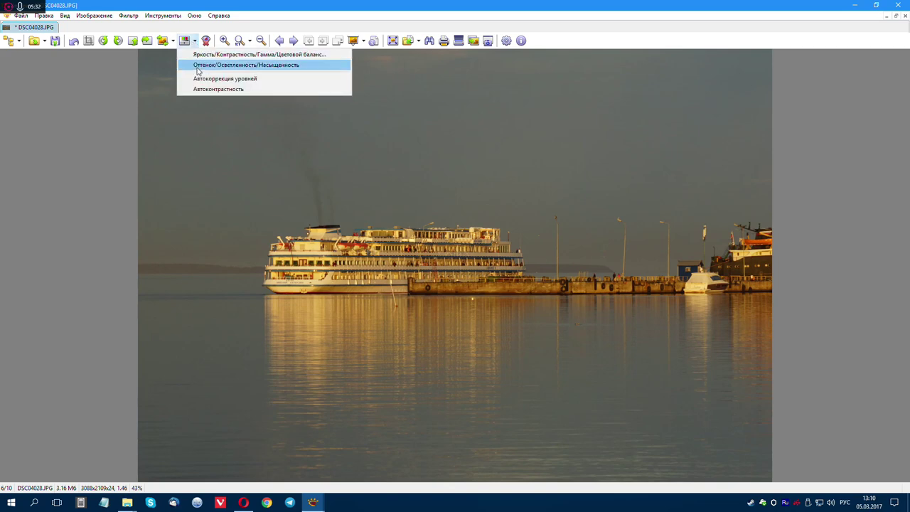
{"action": "left_click", "coordinate": [199, 55]}
{"action": "left_click_drag", "start_coordinate": [348, 93], "coordinate": [739, 87]}
{"action": "mouse_move", "coordinate": [678, 201]}
{"action": "left_mouse_down"}
{"action": "mouse_move", "coordinate": [689, 207]}
{"action": "mouse_move", "coordinate": [678, 202]}
{"action": "left_mouse_up"}
{"action": "left_click", "coordinate": [642, 266]}
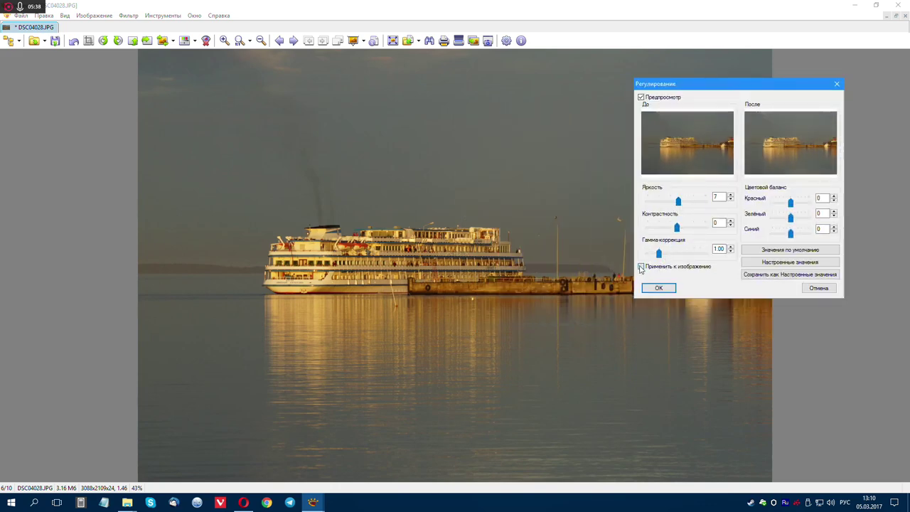
{"action": "left_click_drag", "start_coordinate": [679, 202], "coordinate": [696, 205]}
{"action": "left_click_drag", "start_coordinate": [674, 204], "coordinate": [677, 229]}
{"action": "left_click", "coordinate": [818, 288]}
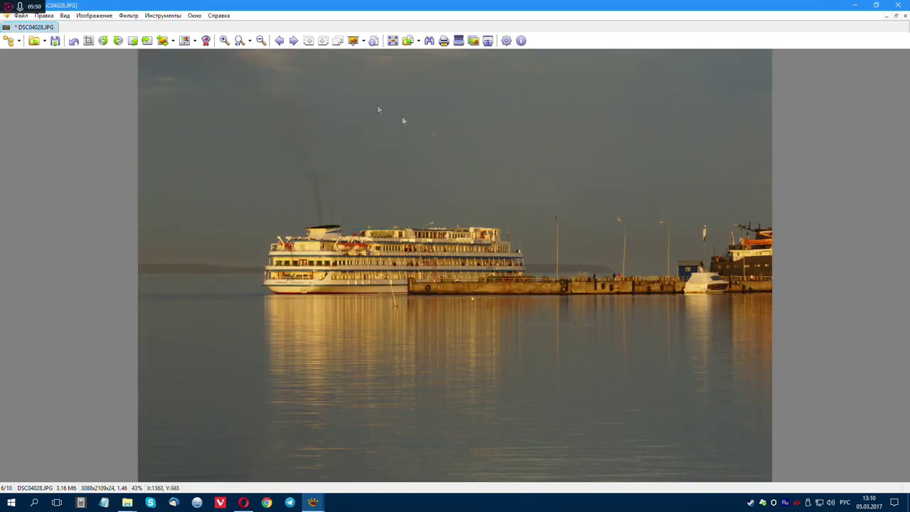
Look at the hue, lightness and saturation adjustment for DSC04028.JPG and close it without changing anything
{"action": "left_click", "coordinate": [194, 42]}
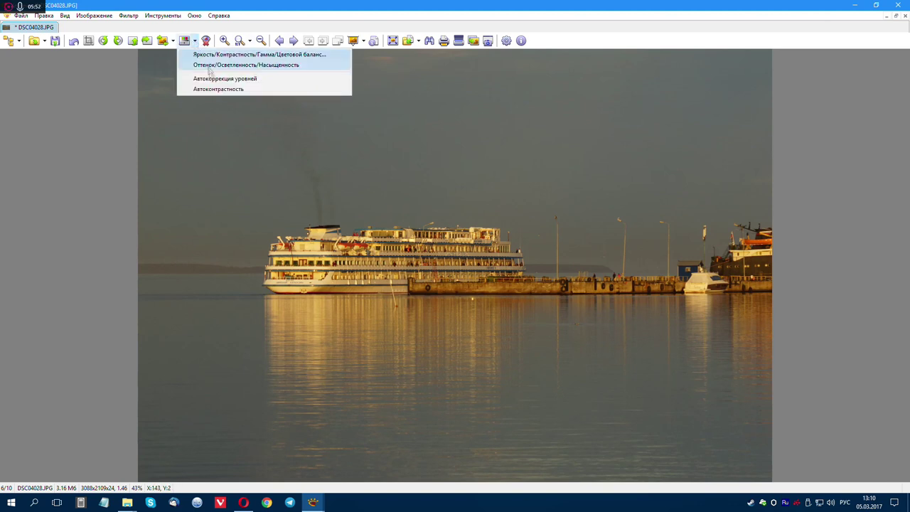
{"action": "left_click", "coordinate": [216, 67]}
{"action": "left_click_drag", "start_coordinate": [787, 57], "coordinate": [652, 113]}
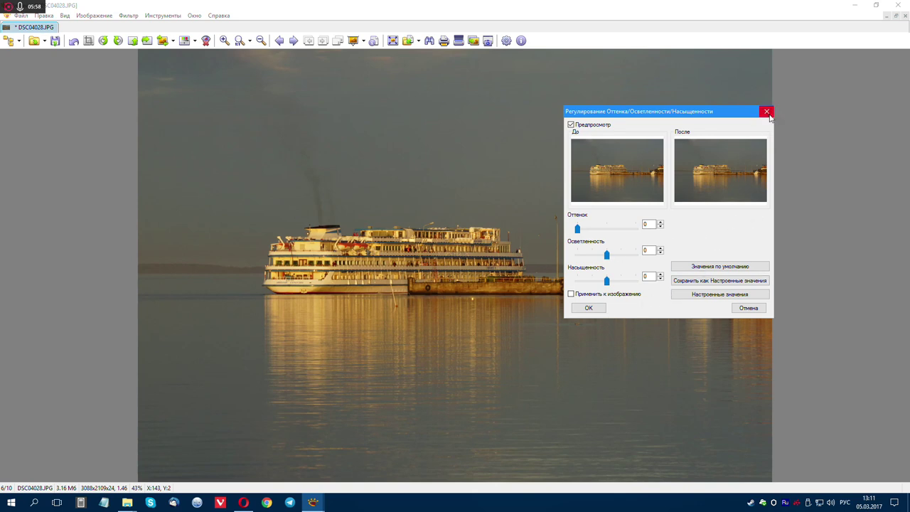
{"action": "left_click", "coordinate": [767, 112]}
Apply auto contrast and automatic levels correction to DSC04028.JPG, followed by auto contrast two more times
{"action": "left_click", "coordinate": [194, 40]}
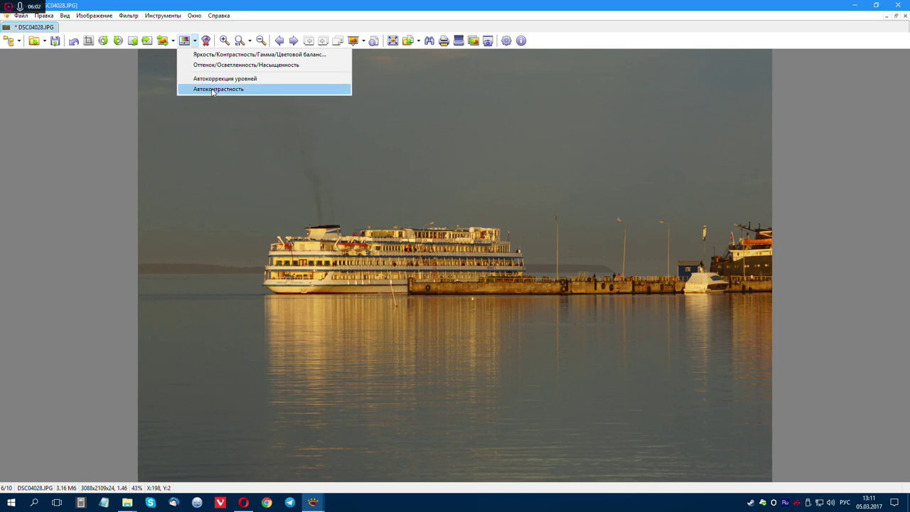
{"action": "left_click", "coordinate": [212, 89]}
{"action": "left_click", "coordinate": [194, 40]}
{"action": "left_click", "coordinate": [225, 78]}
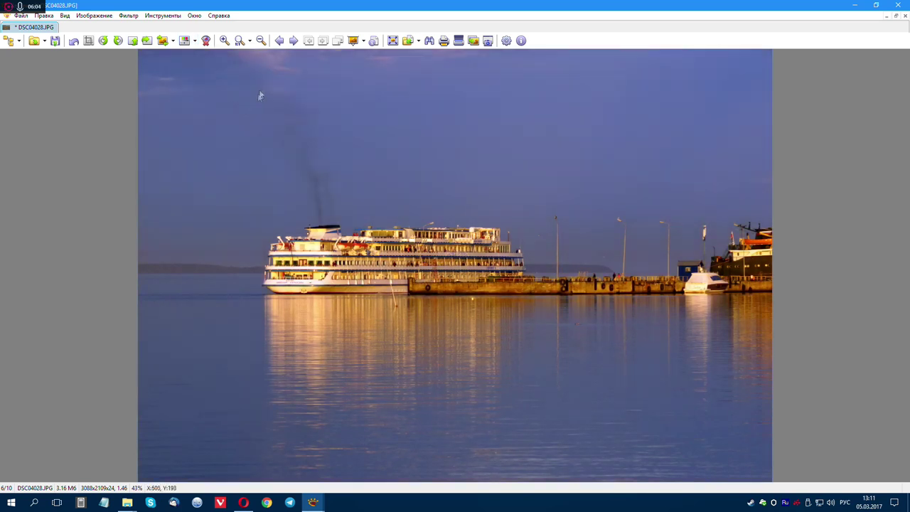
{"action": "left_click", "coordinate": [194, 41]}
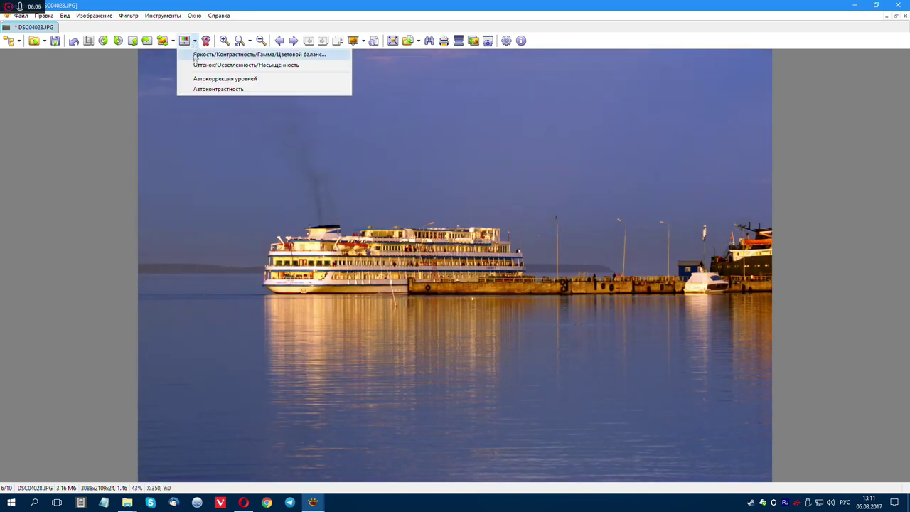
{"action": "left_click", "coordinate": [213, 89]}
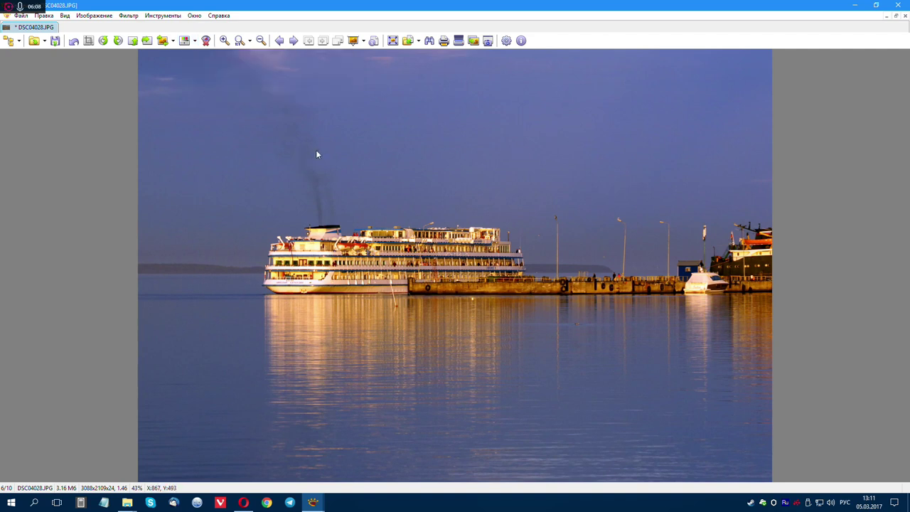
{"action": "left_click", "coordinate": [194, 40]}
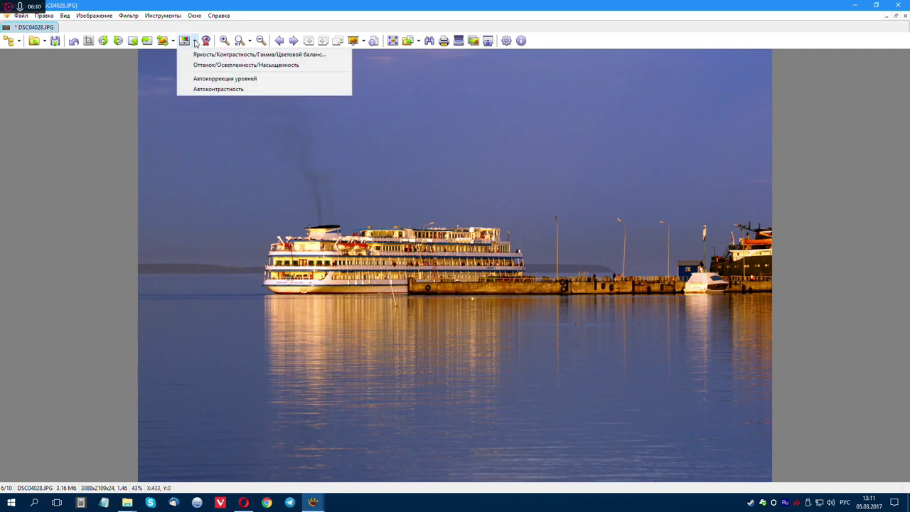
{"action": "left_click", "coordinate": [199, 89]}
Undo the latest automatic corrections of DSC04028.JPG and go to DSC04024.JPG without saving the changes
{"action": "left_click", "coordinate": [75, 42]}
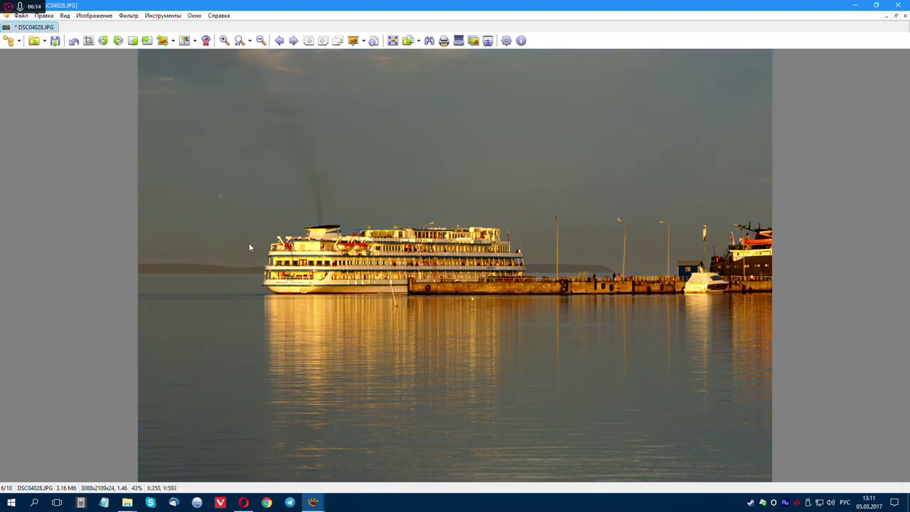
{"action": "scroll", "coordinate": [502, 315], "scroll_direction": "down", "scroll_amount": 1}
{"action": "left_click", "coordinate": [455, 276]}
Apply auto contrast to DSC04024.JPG twice
{"action": "left_click", "coordinate": [195, 41]}
{"action": "left_click", "coordinate": [206, 89]}
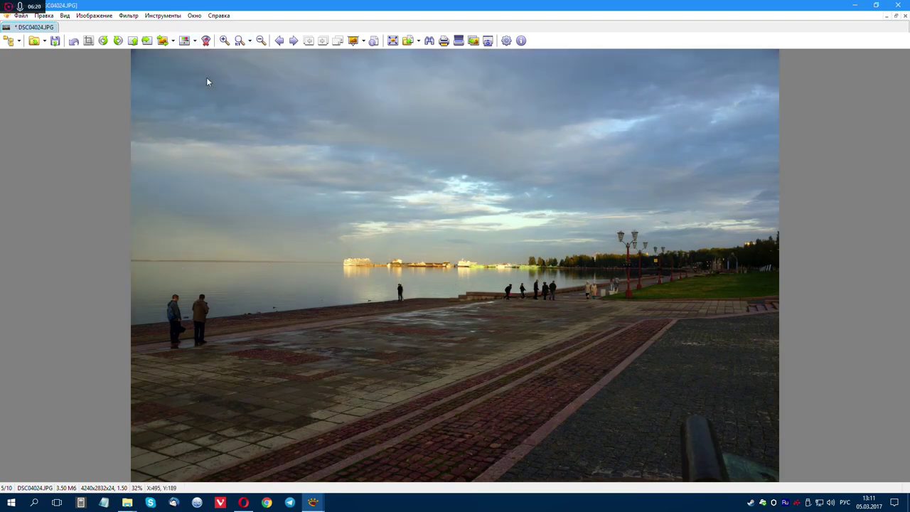
{"action": "left_click", "coordinate": [196, 44]}
{"action": "left_click", "coordinate": [201, 87]}
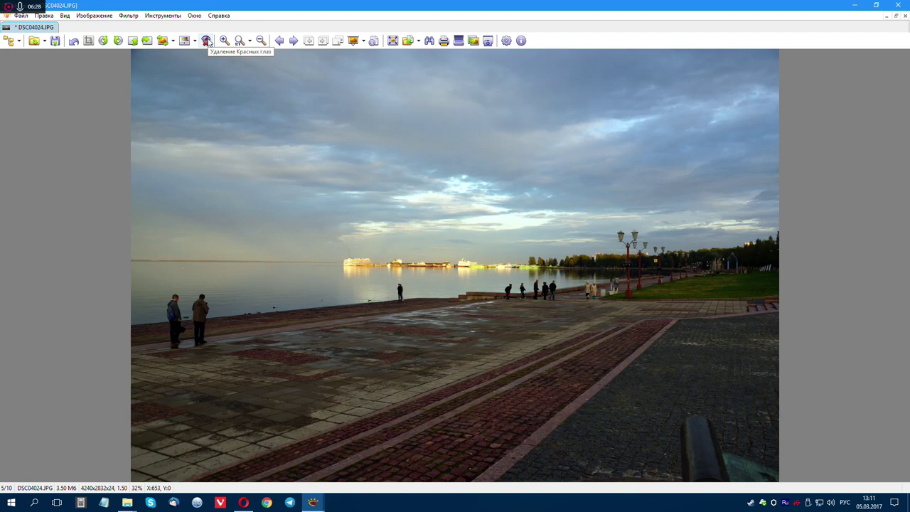
Try red-eye removal on DSC04024.JPG, and make and clear a selection of about 81x72 pixels in the sky
{"action": "left_click", "coordinate": [206, 41]}
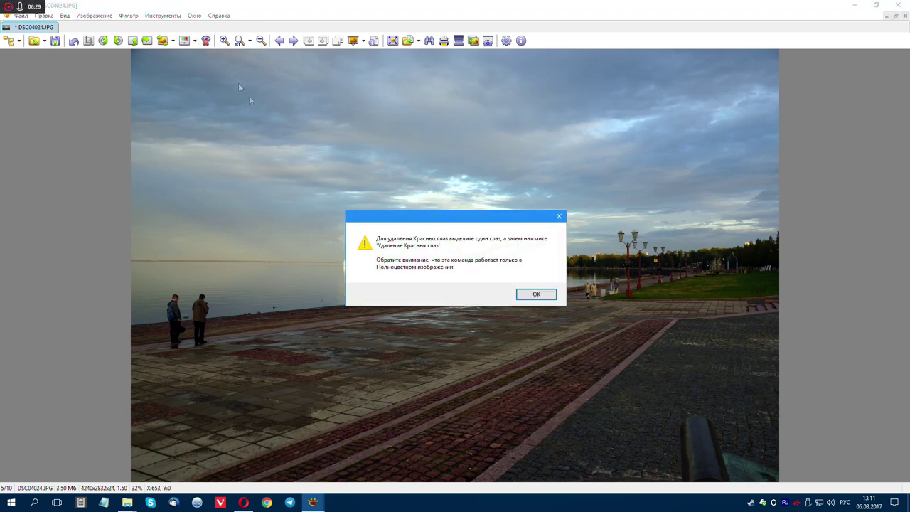
{"action": "left_click", "coordinate": [538, 295]}
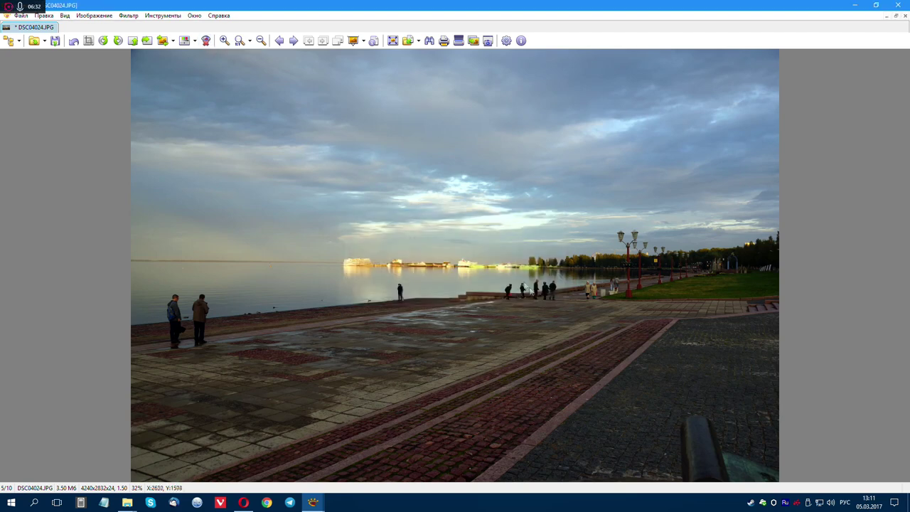
{"action": "left_click_drag", "start_coordinate": [323, 139], "coordinate": [335, 149]}
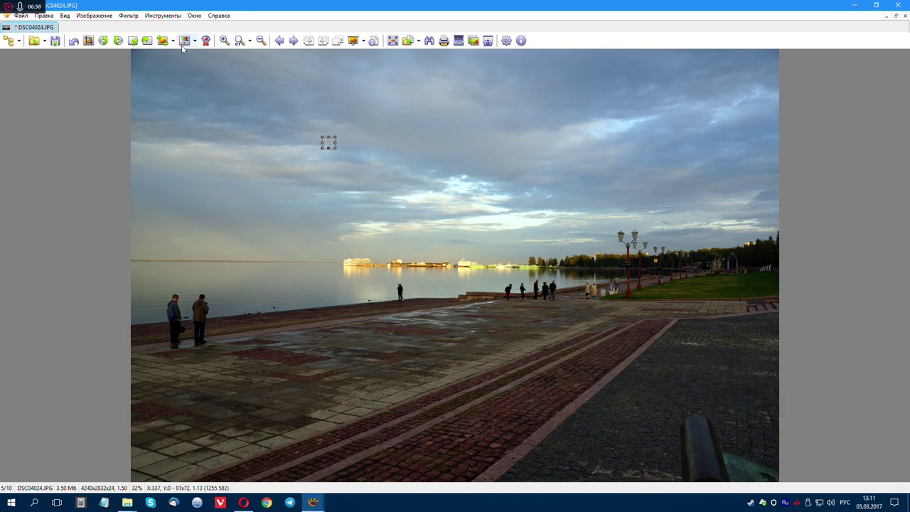
{"action": "left_click", "coordinate": [352, 161]}
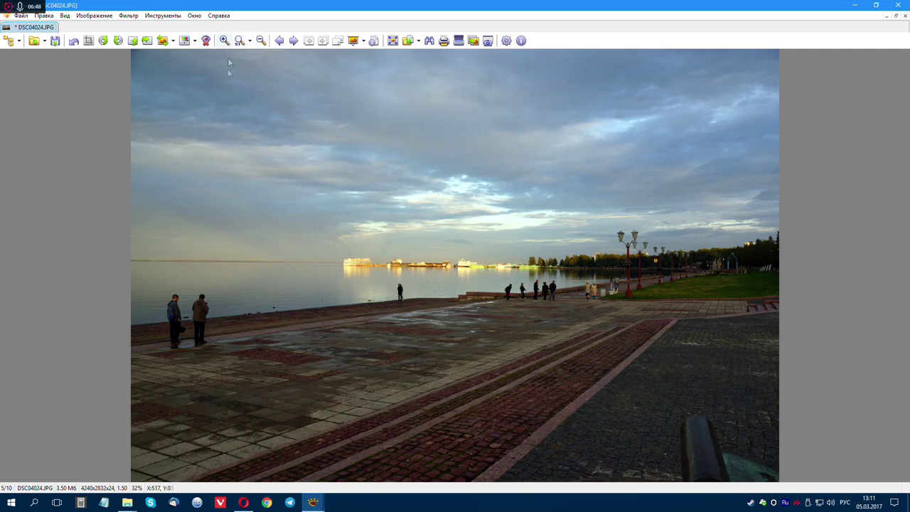
Examine DSC04024.JPG at zoom levels between 50% and 100%, moving across the embankment, the people and the ships
{"action": "scroll", "coordinate": [257, 128], "scroll_direction": "up", "scroll_amount": 2}
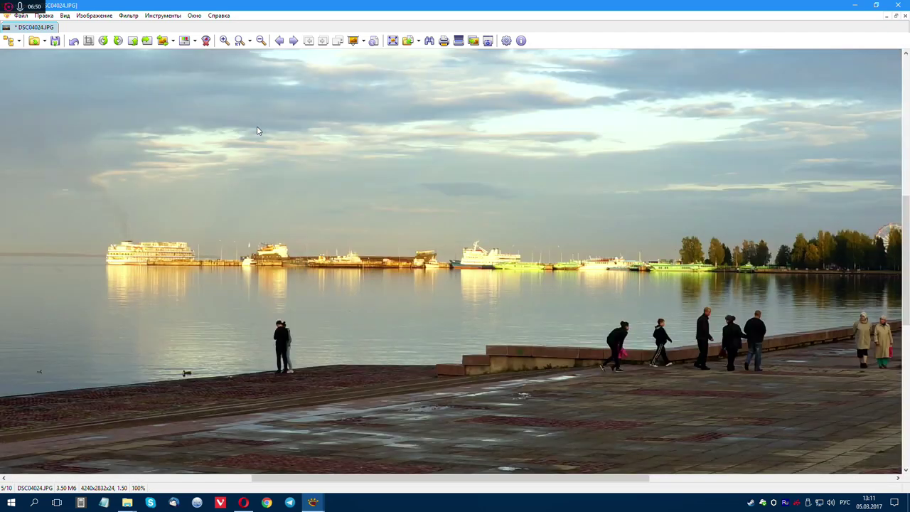
{"action": "scroll", "coordinate": [256, 128], "scroll_direction": "down", "scroll_amount": 3}
{"action": "scroll", "coordinate": [257, 126], "scroll_direction": "up", "scroll_amount": 5}
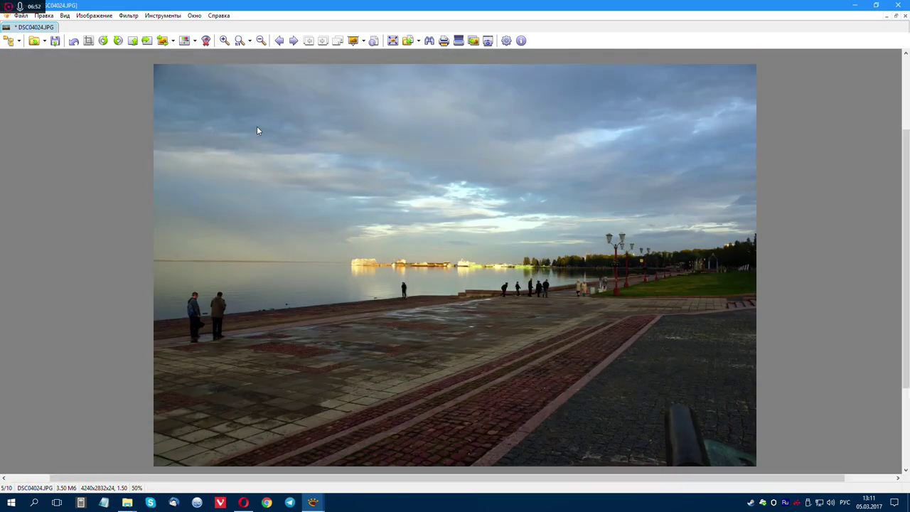
{"action": "left_click_drag", "start_coordinate": [419, 159], "coordinate": [433, 193]}
{"action": "left_click_drag", "start_coordinate": [591, 249], "coordinate": [182, 459]}
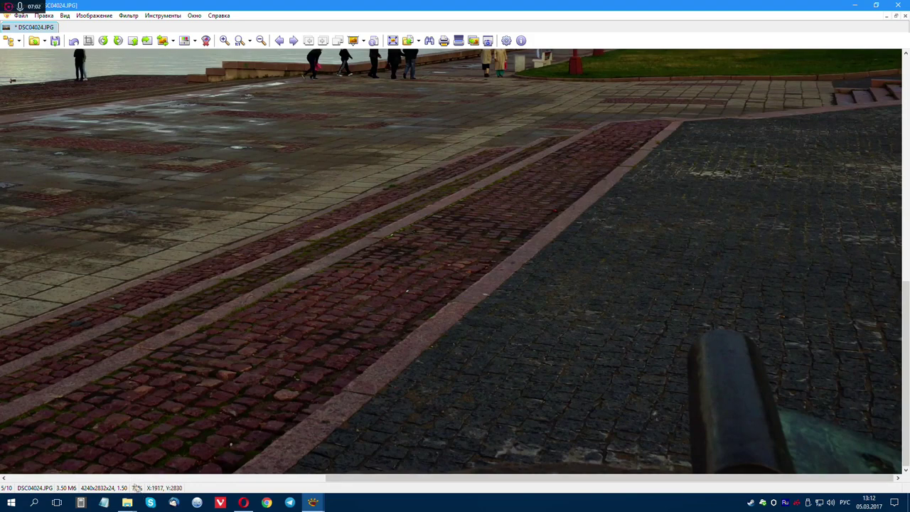
{"action": "left_click_drag", "start_coordinate": [279, 411], "coordinate": [458, 414]}
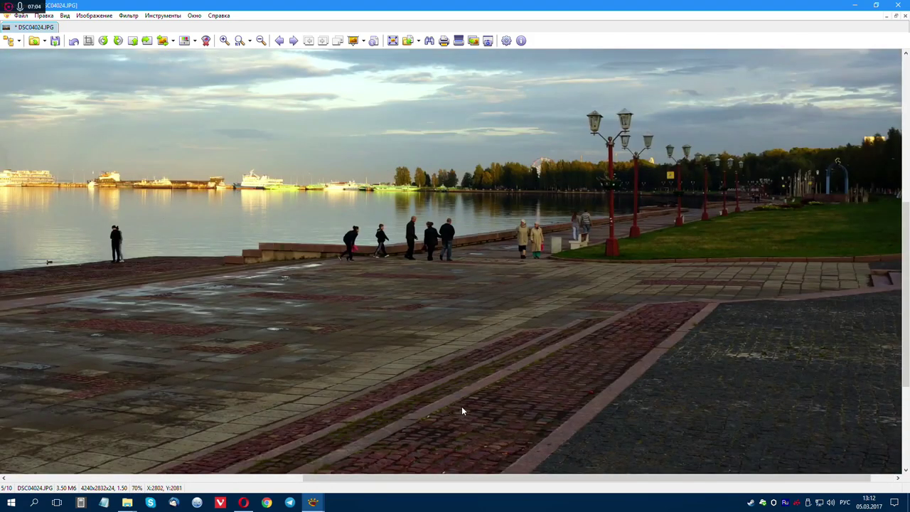
{"action": "scroll", "coordinate": [462, 410], "scroll_direction": "up", "scroll_amount": 1}
{"action": "left_click_drag", "start_coordinate": [406, 400], "coordinate": [428, 344]}
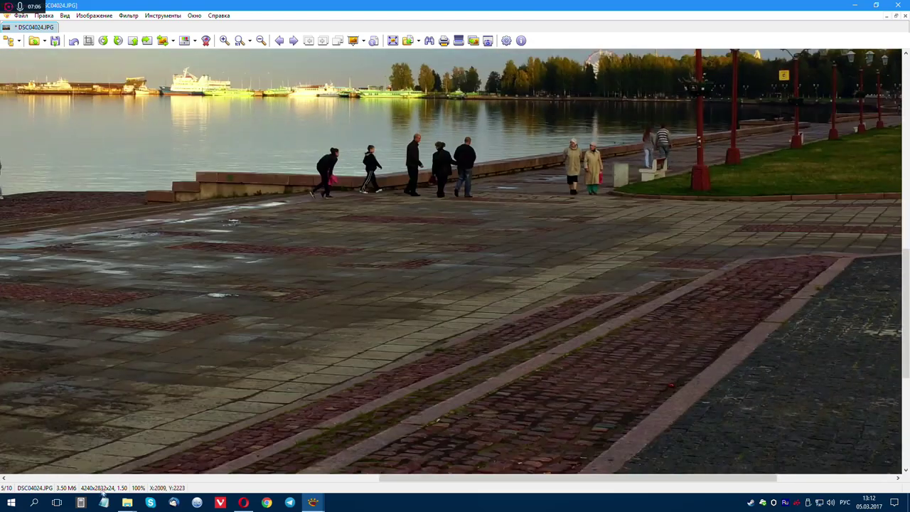
{"action": "left_click_drag", "start_coordinate": [640, 259], "coordinate": [531, 292]}
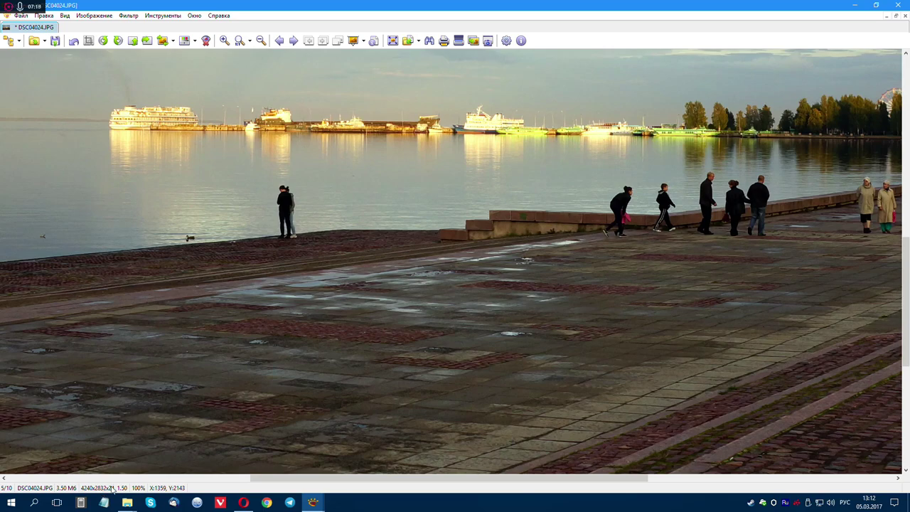
{"action": "left_click_drag", "start_coordinate": [283, 390], "coordinate": [439, 283]}
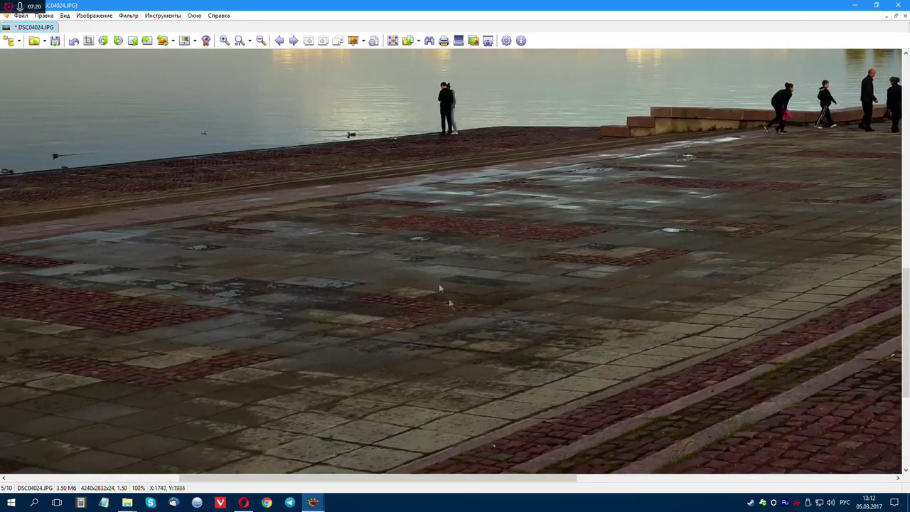
{"action": "left_click_drag", "start_coordinate": [583, 271], "coordinate": [433, 271]}
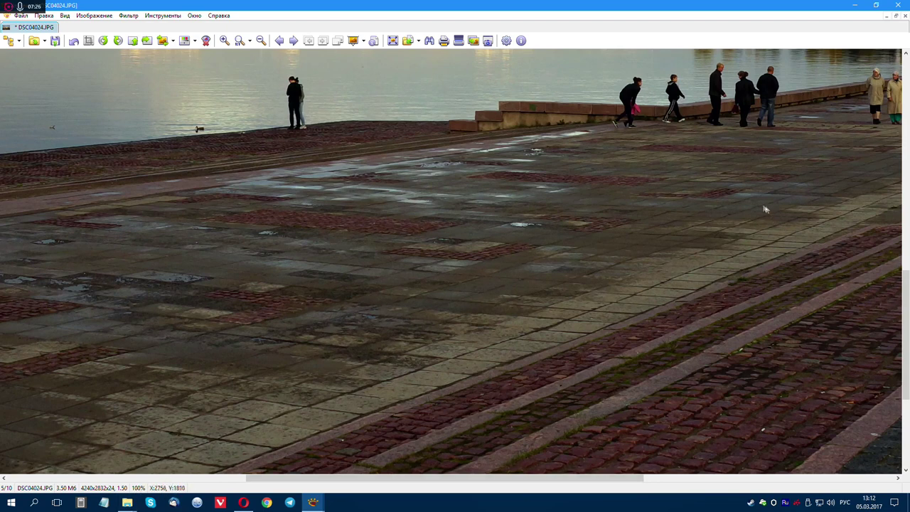
{"action": "scroll", "coordinate": [524, 252], "scroll_direction": "down", "scroll_amount": 1}
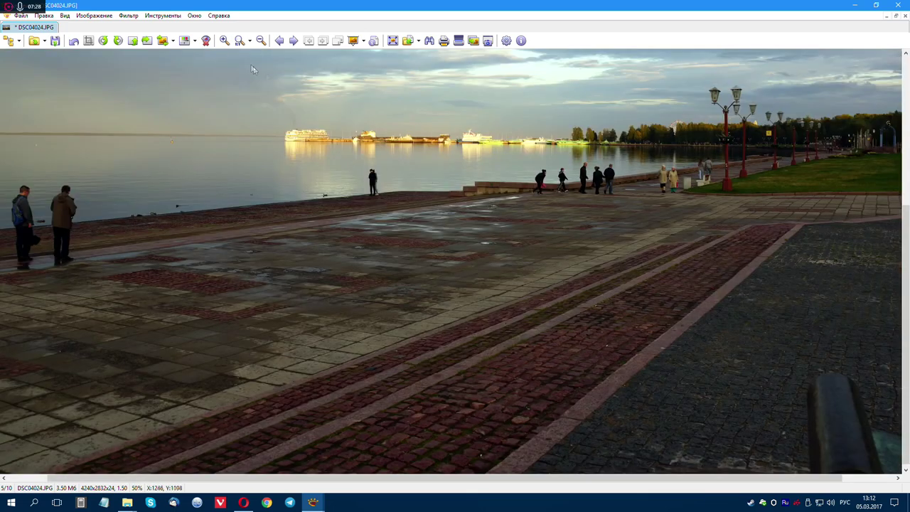
Go to DSC04028.JPG without saving the changes to DSC04024.JPG, and step back and forth between neighbouring photos
{"action": "left_click", "coordinate": [295, 43]}
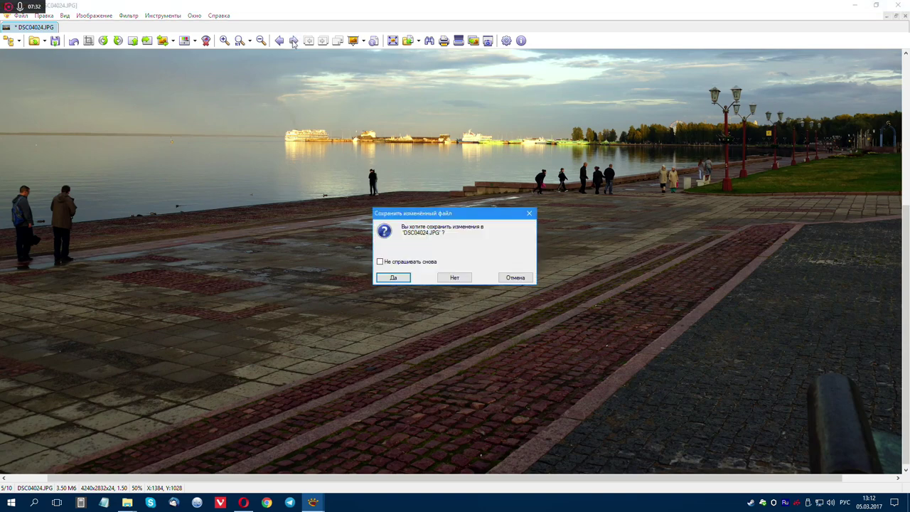
{"action": "left_click", "coordinate": [459, 278]}
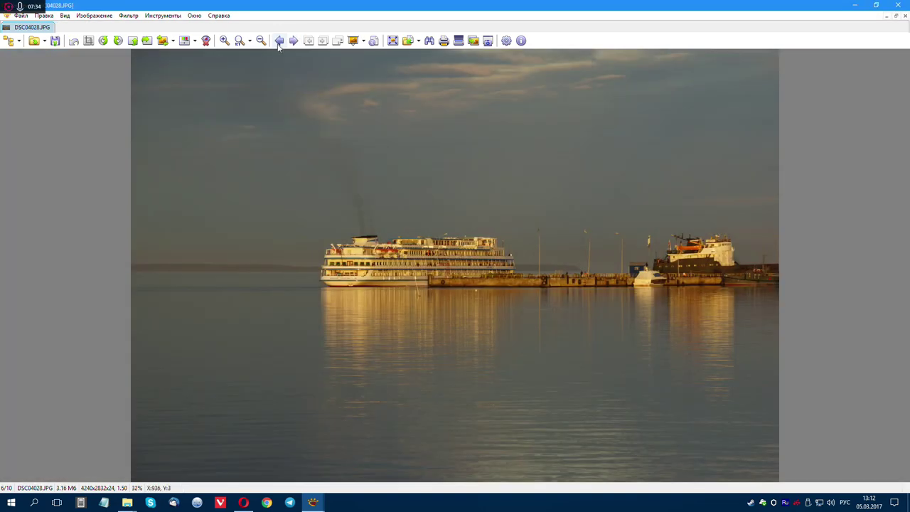
{"action": "left_click", "coordinate": [279, 40]}
{"action": "left_click", "coordinate": [294, 41]}
{"action": "left_click", "coordinate": [279, 40]}
{"action": "left_click", "coordinate": [294, 40]}
Browse back and forth through the folder's photos, including DSC04037.JPG and DSC04031.JPG
{"action": "scroll", "coordinate": [483, 244], "scroll_direction": "down", "scroll_amount": 2}
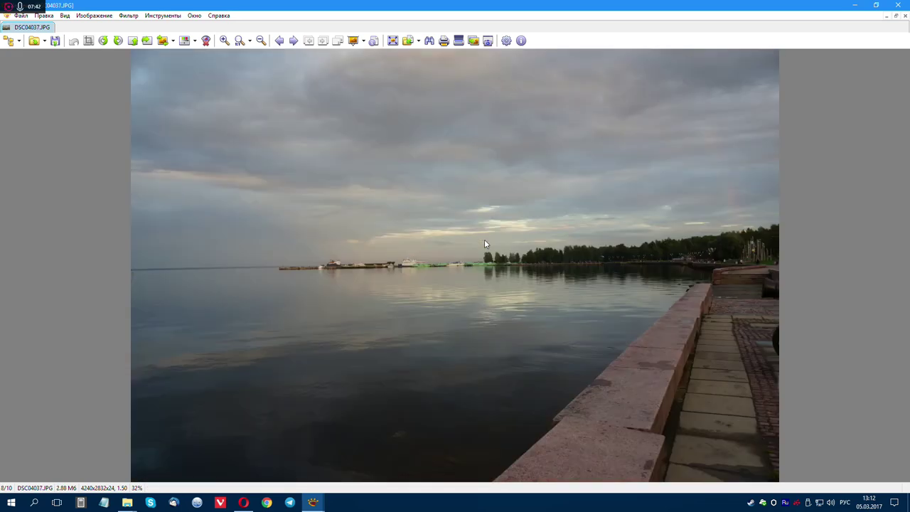
{"action": "scroll", "coordinate": [484, 244], "scroll_direction": "up", "scroll_amount": 1}
{"action": "scroll", "coordinate": [484, 244], "scroll_direction": "down", "scroll_amount": 1}
{"action": "scroll", "coordinate": [484, 244], "scroll_direction": "up", "scroll_amount": 1}
{"action": "scroll", "coordinate": [484, 244], "scroll_direction": "down", "scroll_amount": 1}
{"action": "scroll", "coordinate": [484, 244], "scroll_direction": "up", "scroll_amount": 1}
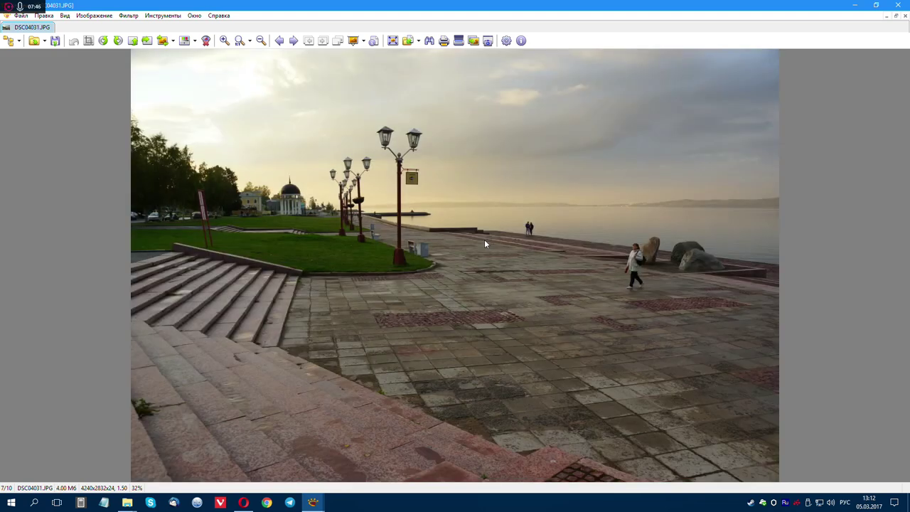
{"action": "scroll", "coordinate": [484, 244], "scroll_direction": "down", "scroll_amount": 1}
Review the mouse wheel choices in the keyboard and mouse options, keeping the wheel assigned to previous/next file
{"action": "left_click", "coordinate": [154, 17]}
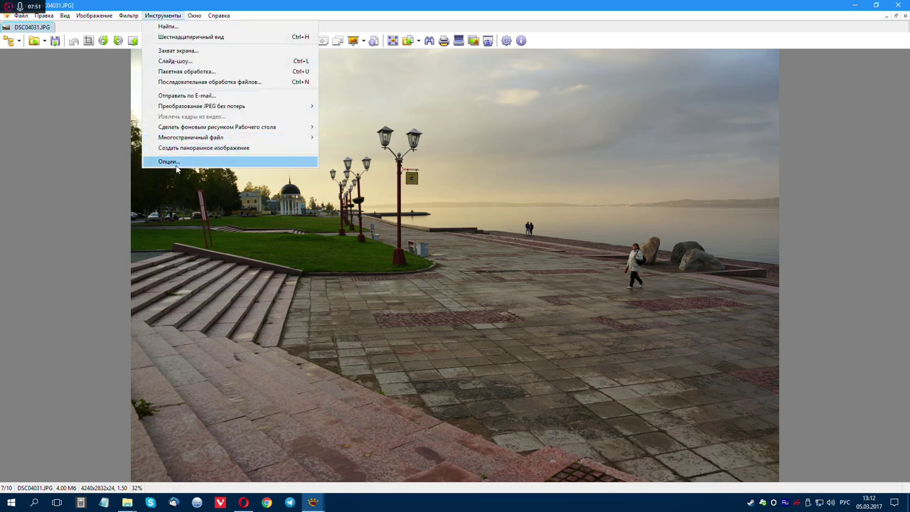
{"action": "left_click", "coordinate": [214, 159]}
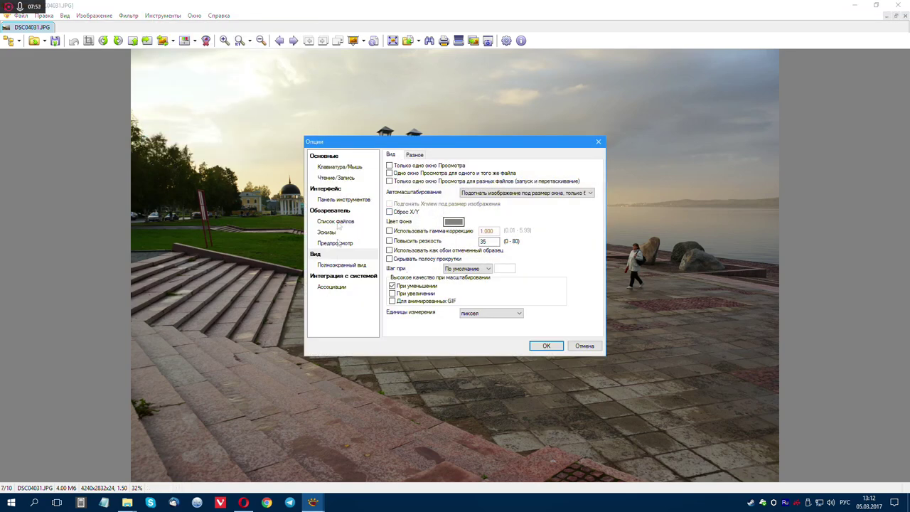
{"action": "left_click", "coordinate": [339, 167]}
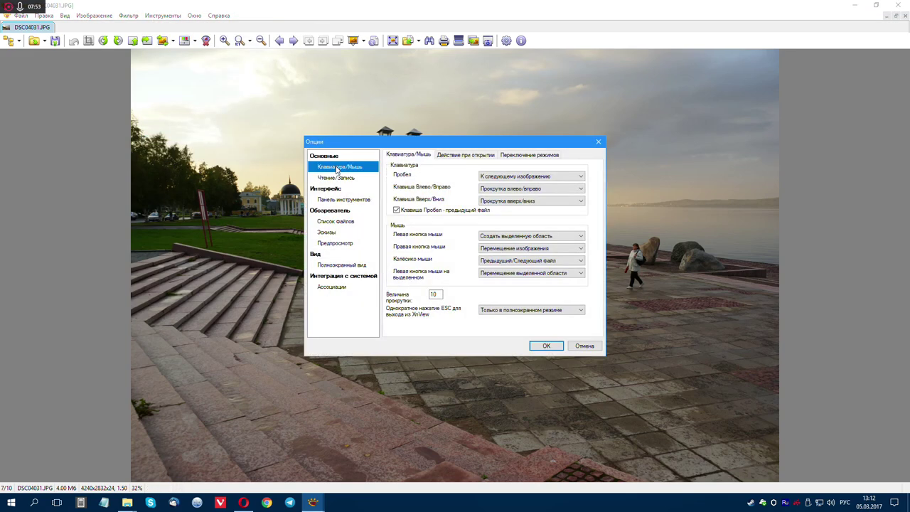
{"action": "left_click", "coordinate": [560, 261]}
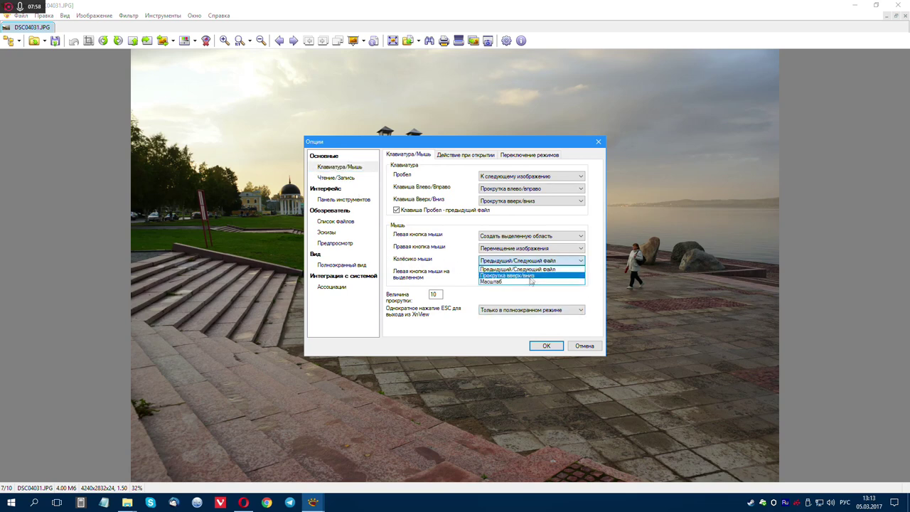
{"action": "left_click", "coordinate": [502, 270]}
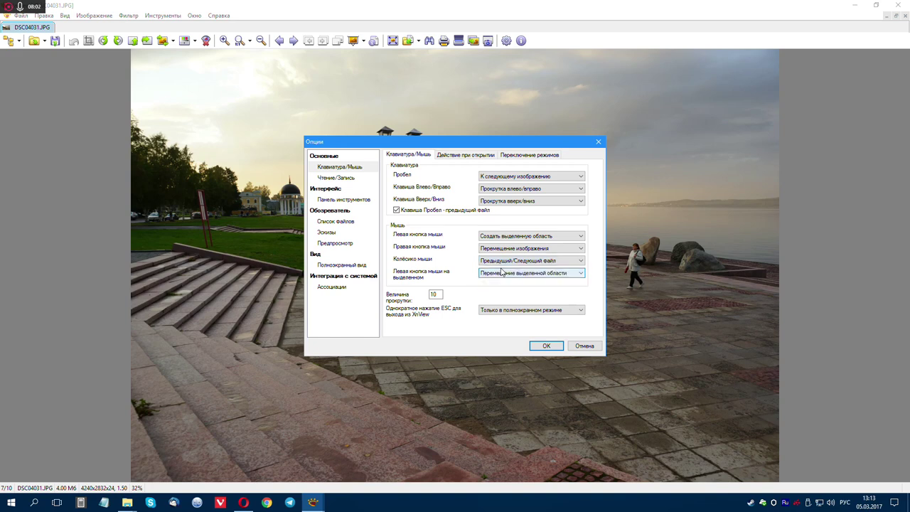
{"action": "left_click", "coordinate": [535, 348]}
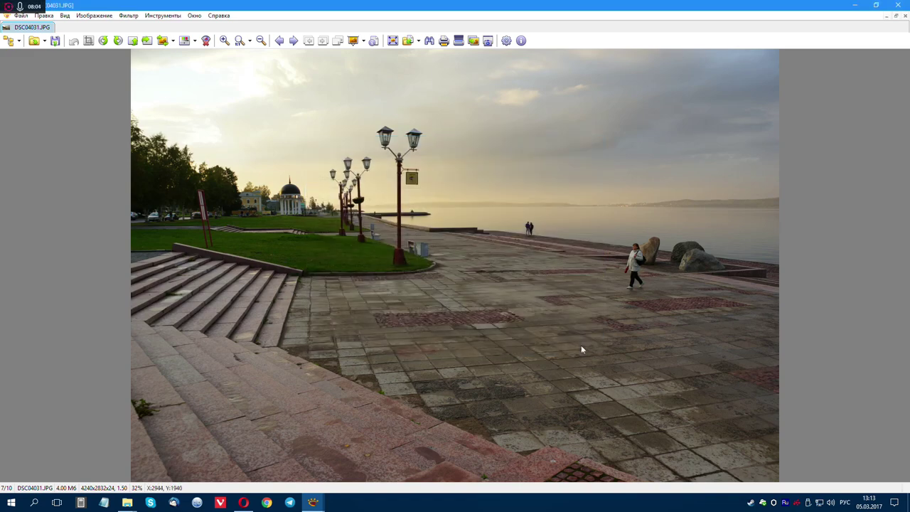
View DSC04031.JPG at 100%, zoom back out to 30%, and look over the slideshow commands
{"action": "left_click", "coordinate": [239, 41]}
{"action": "scroll", "coordinate": [378, 343], "scroll_direction": "down", "scroll_amount": 3}
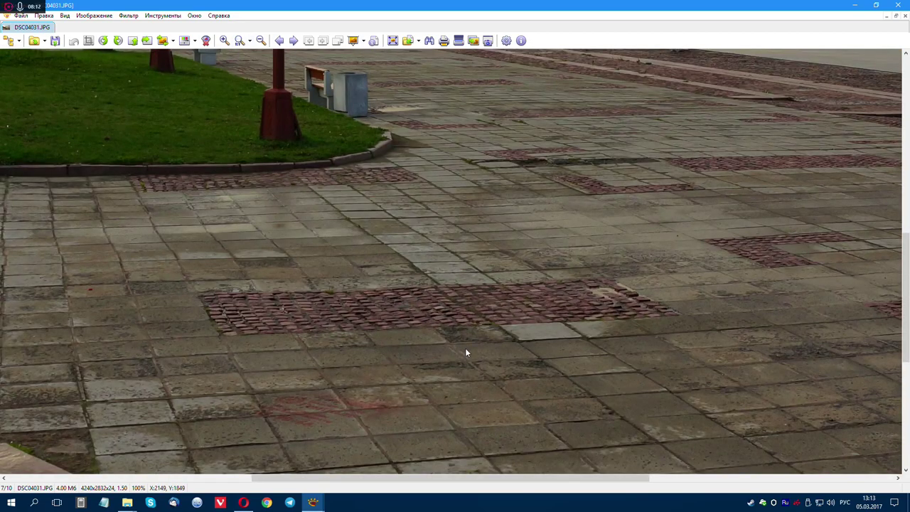
{"action": "scroll", "coordinate": [466, 348], "scroll_direction": "down", "scroll_amount": 3}
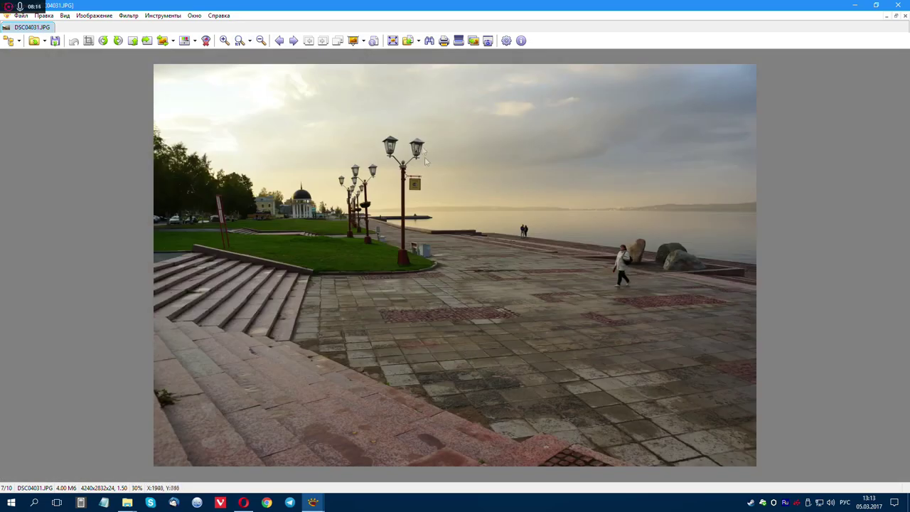
{"action": "left_click", "coordinate": [363, 41]}
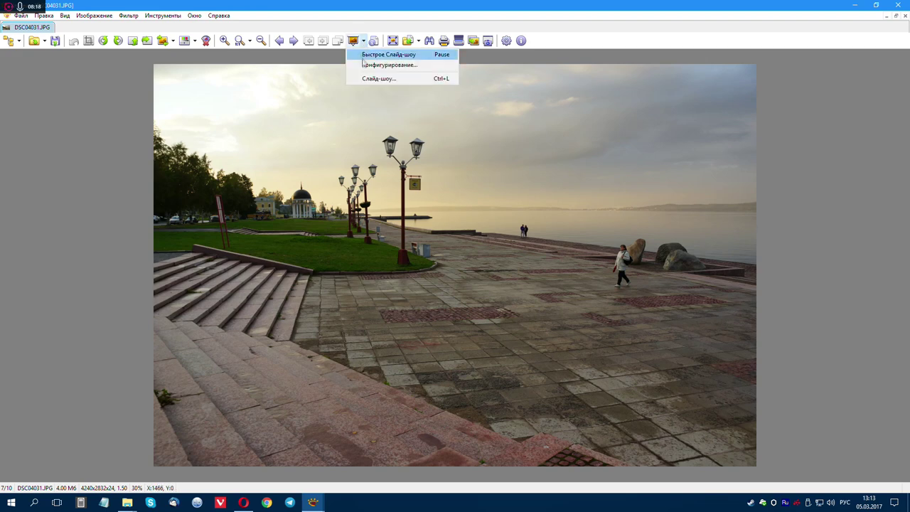
{"action": "left_click", "coordinate": [456, 8]}
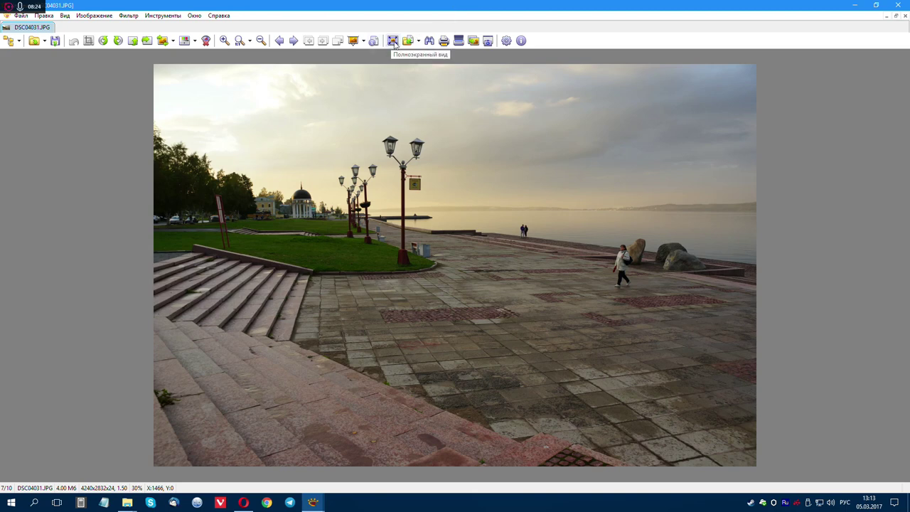
Show DSC04031.JPG full screen and examine it zoomed in and out, moving across to the walking woman and the boulders
{"action": "double_click", "coordinate": [558, 253]}
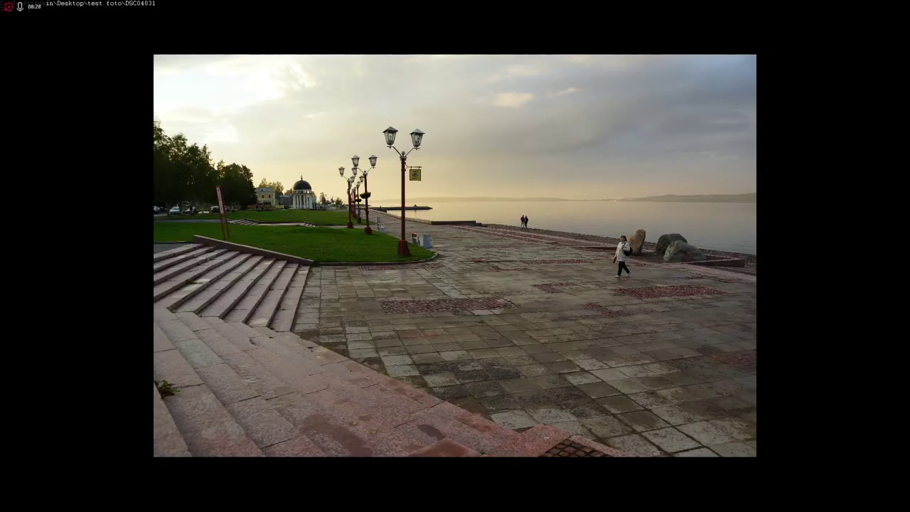
{"action": "scroll", "coordinate": [455, 256], "scroll_direction": "up", "scroll_amount": 3}
{"action": "scroll", "coordinate": [455, 256], "scroll_direction": "down", "scroll_amount": 3}
{"action": "scroll", "coordinate": [455, 256], "scroll_direction": "up", "scroll_amount": 3}
{"action": "scroll", "coordinate": [455, 256], "scroll_direction": "down", "scroll_amount": 3}
{"action": "scroll", "coordinate": [660, 419], "scroll_direction": "up", "scroll_amount": 3}
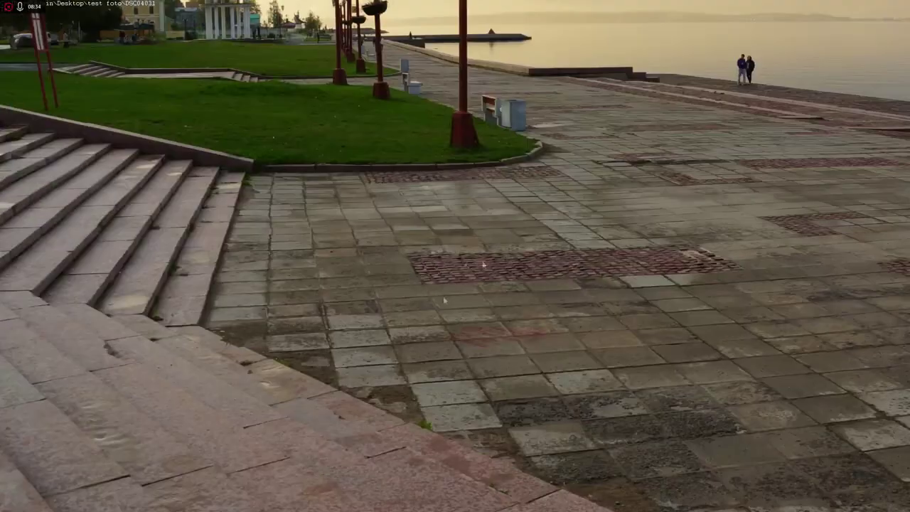
{"action": "scroll", "coordinate": [444, 300], "scroll_direction": "up", "scroll_amount": 2}
{"action": "scroll", "coordinate": [444, 300], "scroll_direction": "down", "scroll_amount": 3}
{"action": "left_click_drag", "start_coordinate": [854, 384], "coordinate": [494, 254]}
{"action": "scroll", "coordinate": [496, 250], "scroll_direction": "down", "scroll_amount": 2}
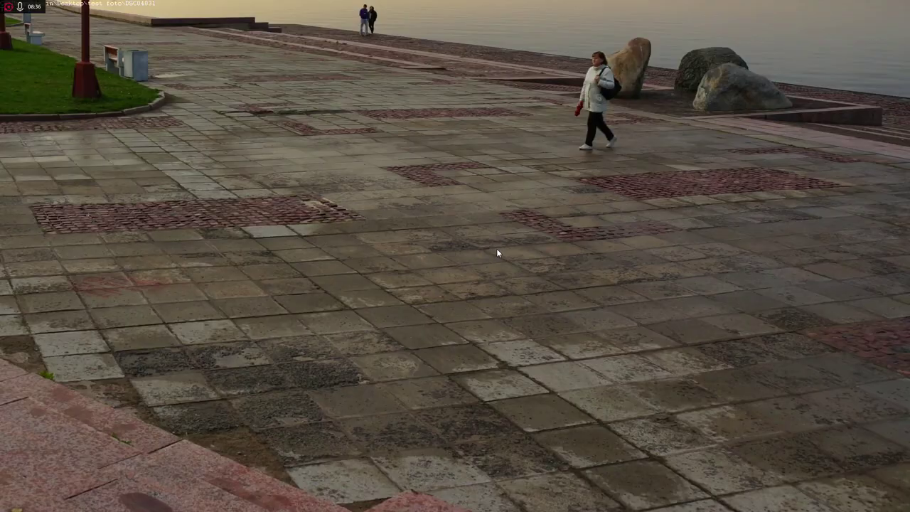
{"action": "scroll", "coordinate": [497, 248], "scroll_direction": "down", "scroll_amount": 2}
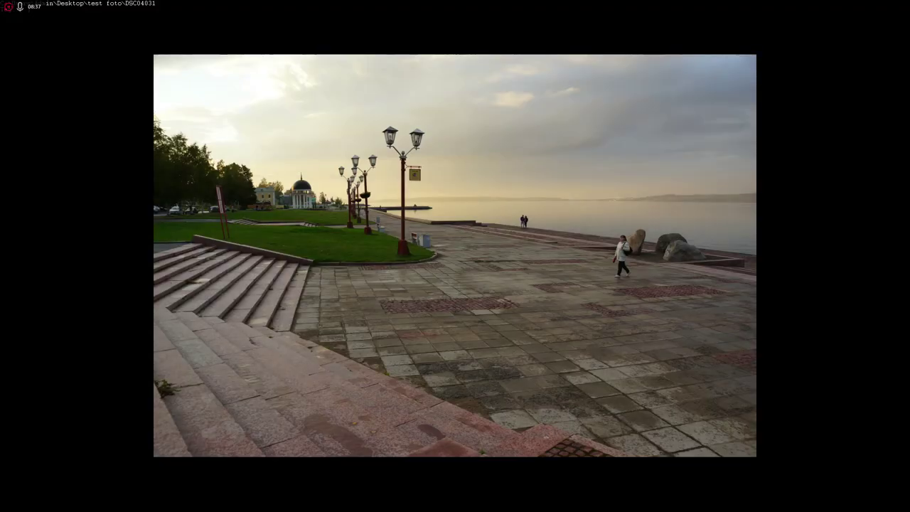
Switch DSC04031.JPG between full-screen and window view, ending in the window
{"action": "double_click", "coordinate": [511, 256]}
{"action": "double_click", "coordinate": [511, 252]}
{"action": "double_click", "coordinate": [511, 253]}
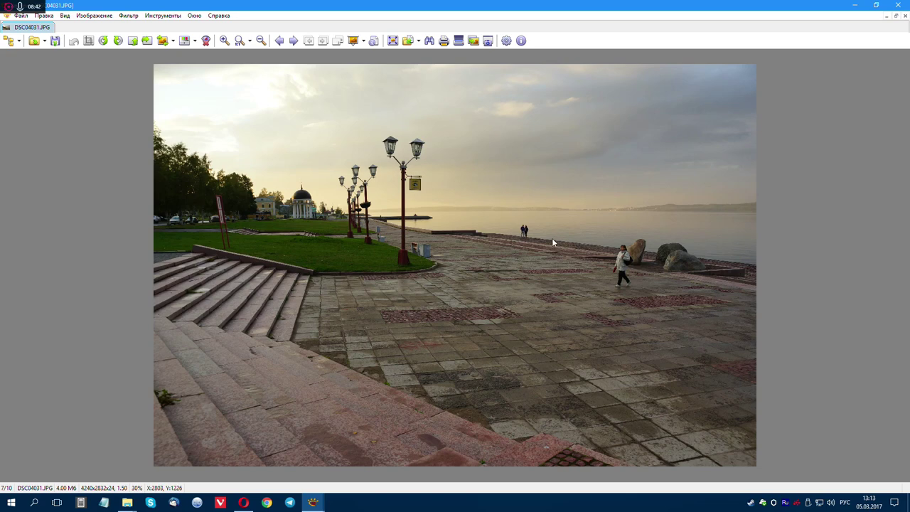
Look over the file commands and the copy-to-folder and move-to-folder dialogs for DSC04031.JPG, cancelling both without choosing a destination
{"action": "left_click", "coordinate": [421, 44]}
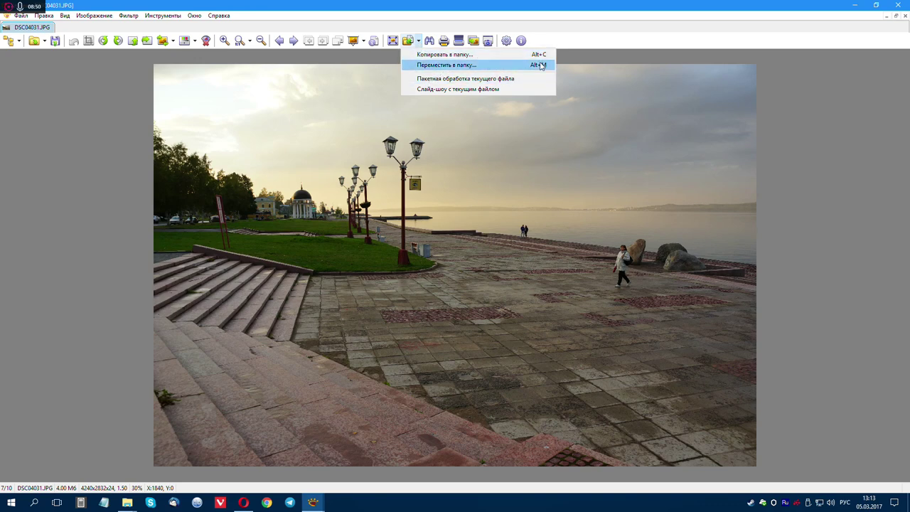
{"action": "left_click", "coordinate": [626, 296]}
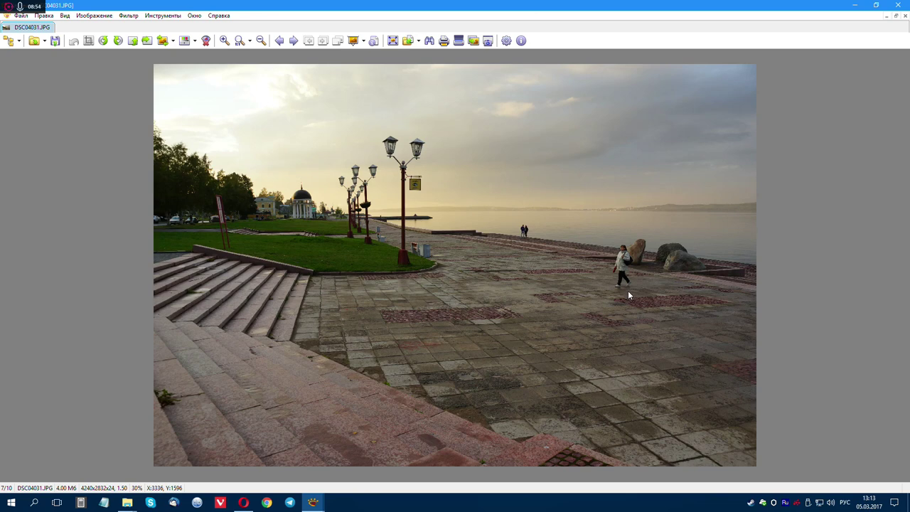
{"action": "key", "text": "alt+c"}
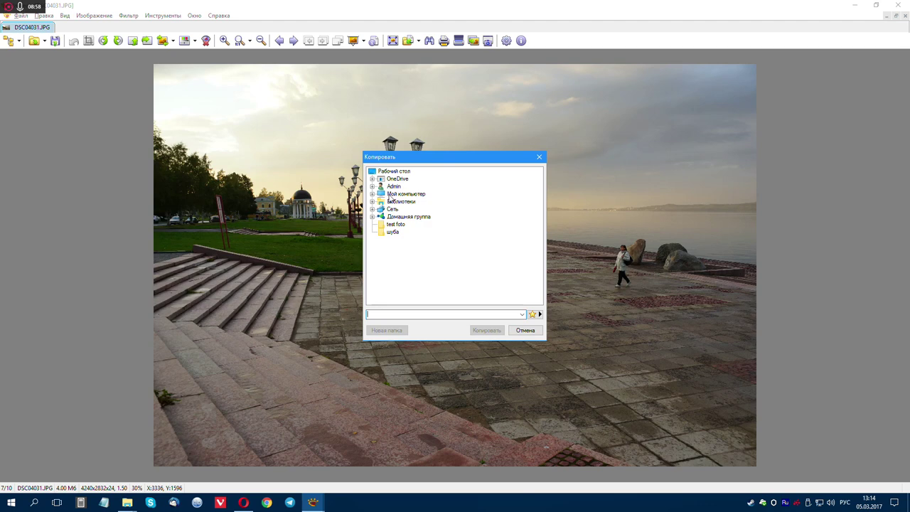
{"action": "left_click", "coordinate": [525, 331]}
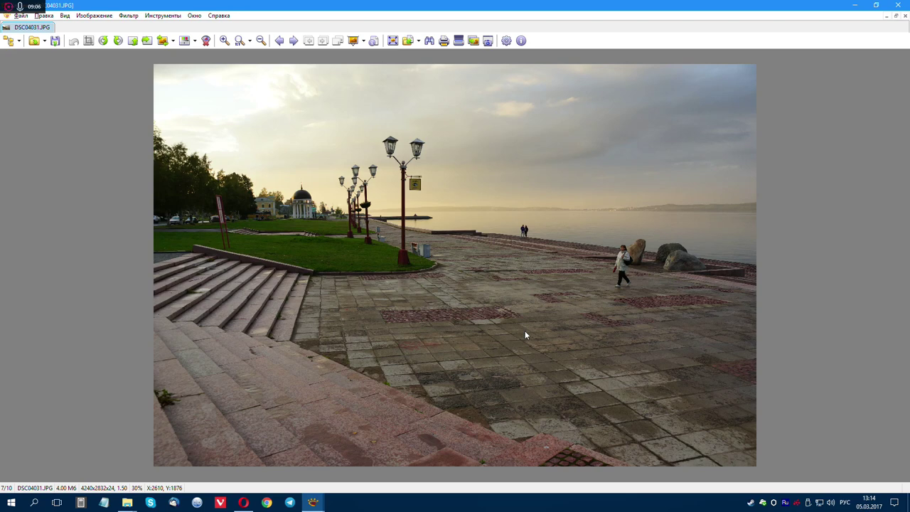
{"action": "key", "text": "alt+m"}
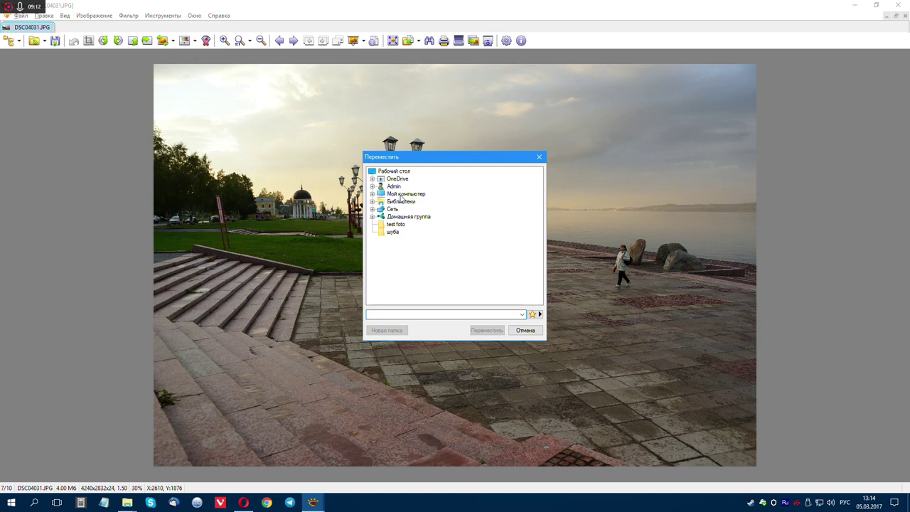
{"action": "left_click", "coordinate": [525, 330]}
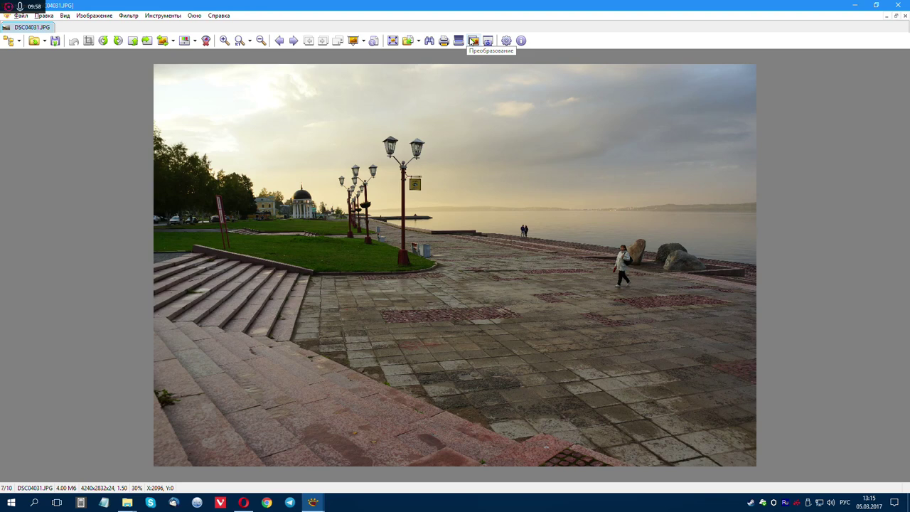
Look over the batch processing dialog's input and output settings, and close it without converting anything
{"action": "left_click", "coordinate": [473, 41]}
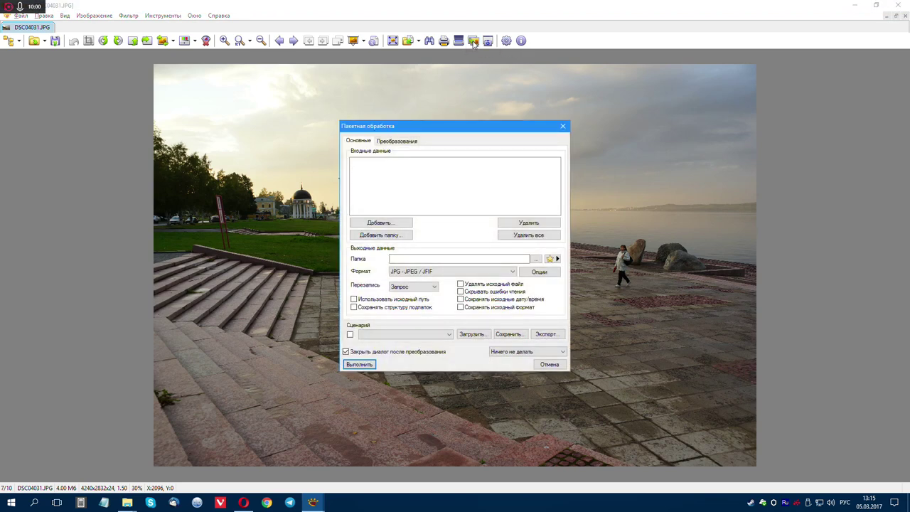
{"action": "left_click_drag", "start_coordinate": [478, 129], "coordinate": [456, 101]}
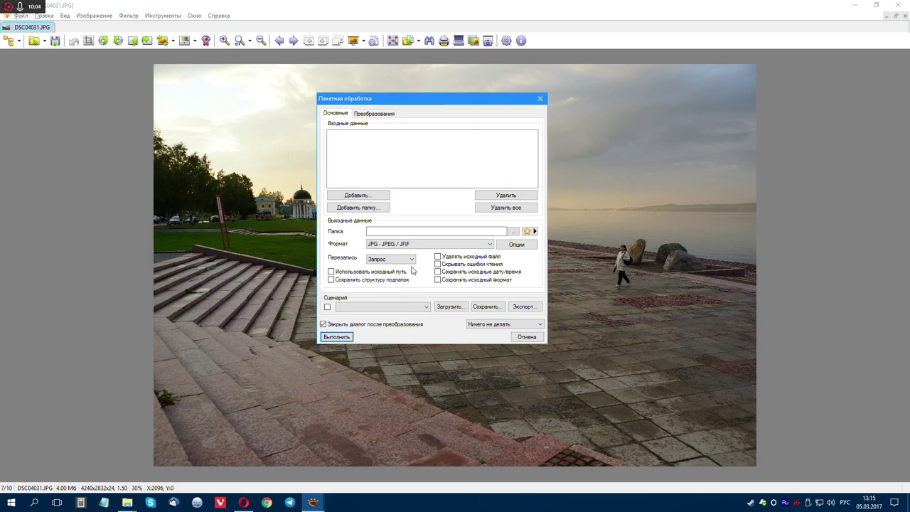
{"action": "left_click", "coordinate": [540, 98]}
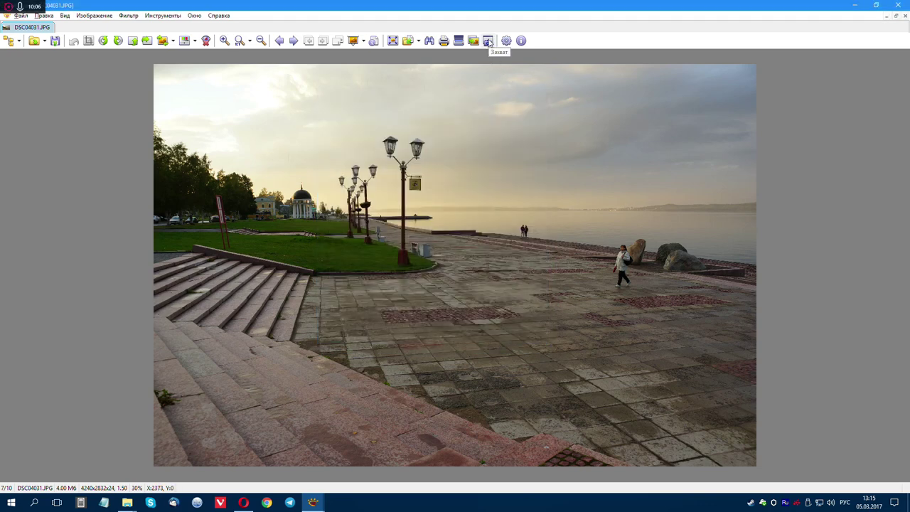
Examine the screen capture settings and the available output formats, and cancel without capturing
{"action": "left_click", "coordinate": [490, 43]}
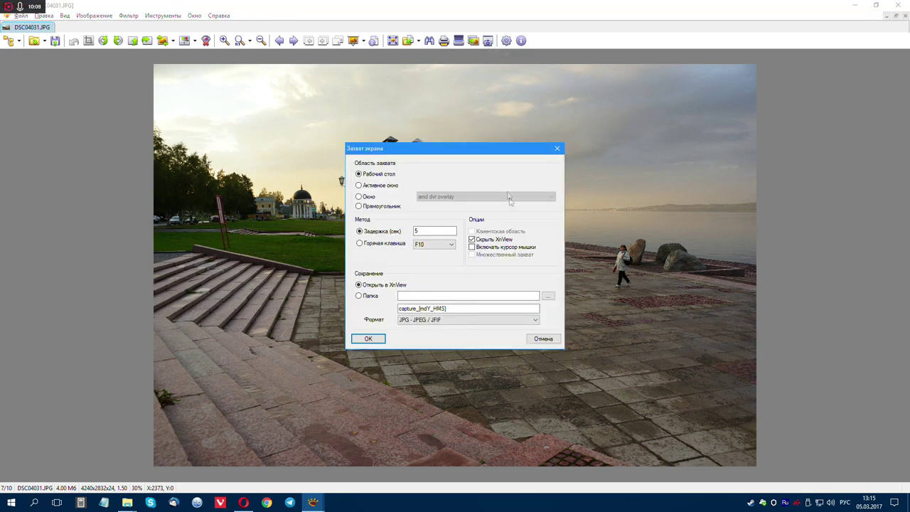
{"action": "left_click_drag", "start_coordinate": [437, 150], "coordinate": [431, 120]}
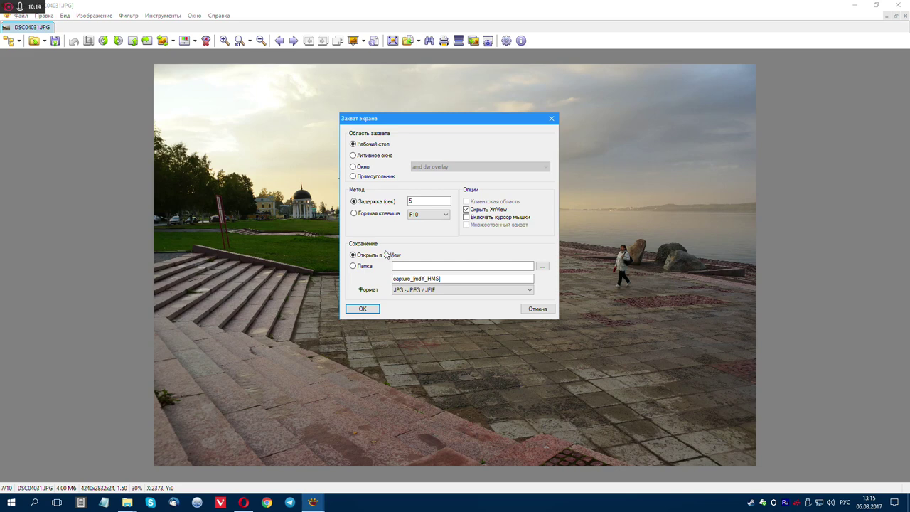
{"action": "left_click", "coordinate": [476, 290]}
{"action": "left_click", "coordinate": [516, 294]}
{"action": "left_click", "coordinate": [538, 309]}
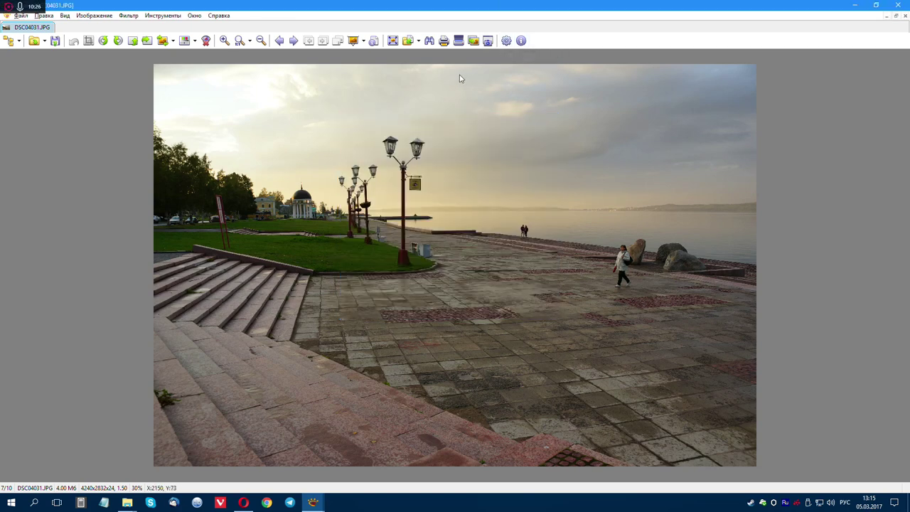
Select all the photos of the test foto folder in the file browser and open them for batch processing
{"action": "left_click", "coordinate": [9, 41]}
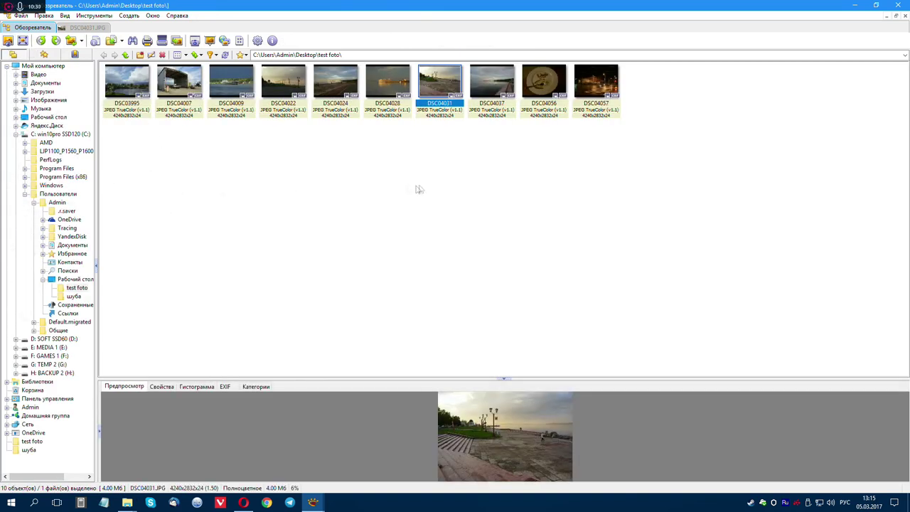
{"action": "left_click", "coordinate": [686, 126]}
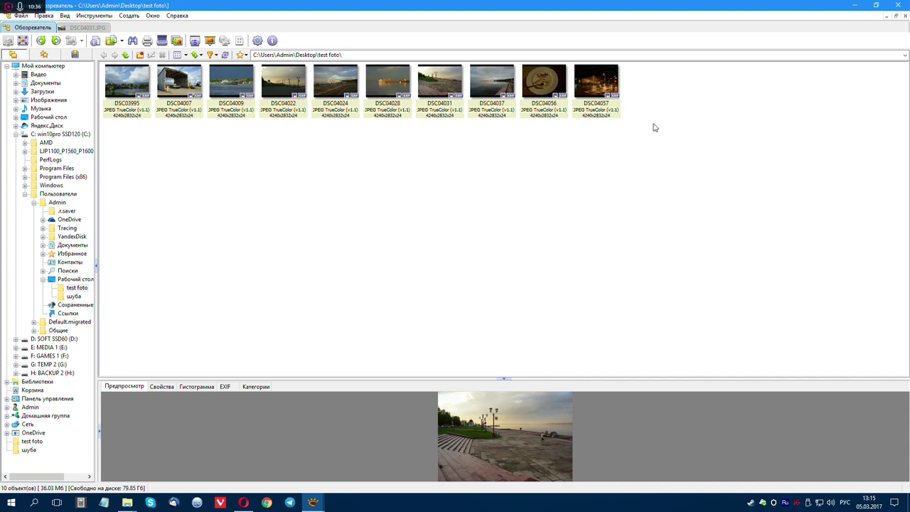
{"action": "left_click_drag", "start_coordinate": [658, 165], "coordinate": [99, 56]}
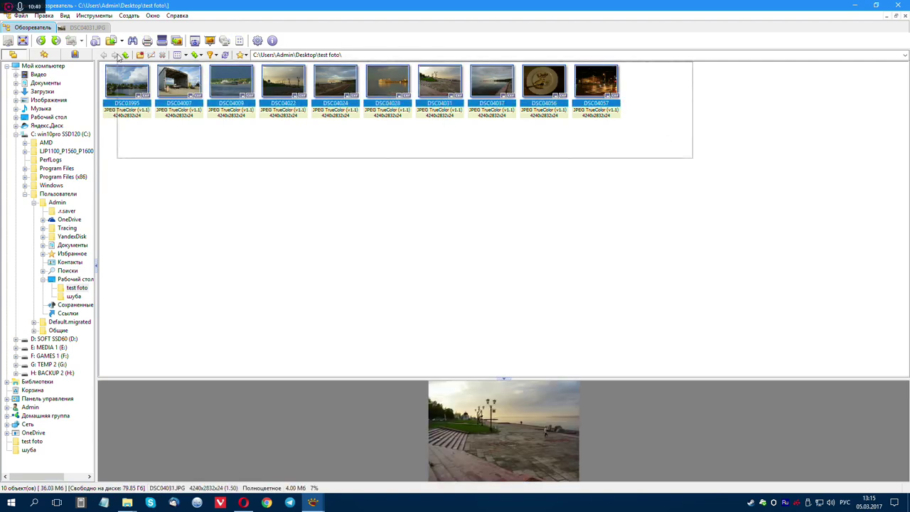
{"action": "right_click", "coordinate": [237, 81]}
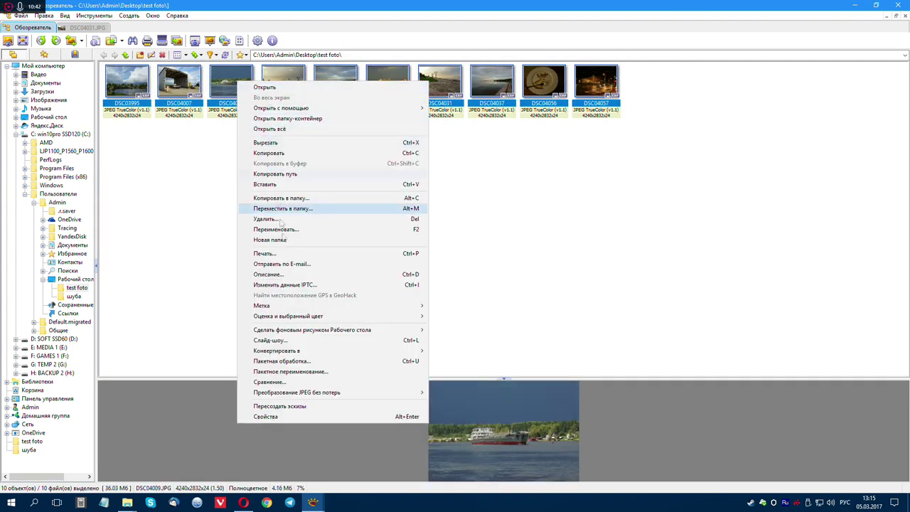
{"action": "left_click", "coordinate": [318, 361]}
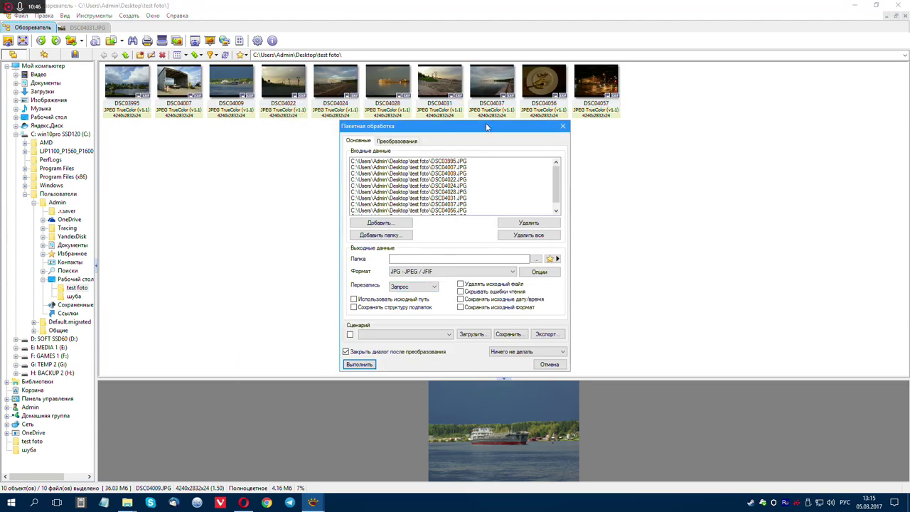
Create a folder named 000 inside test foto and set it as the batch output folder
{"action": "left_click_drag", "start_coordinate": [482, 121], "coordinate": [462, 93]}
{"action": "left_click", "coordinate": [378, 222]}
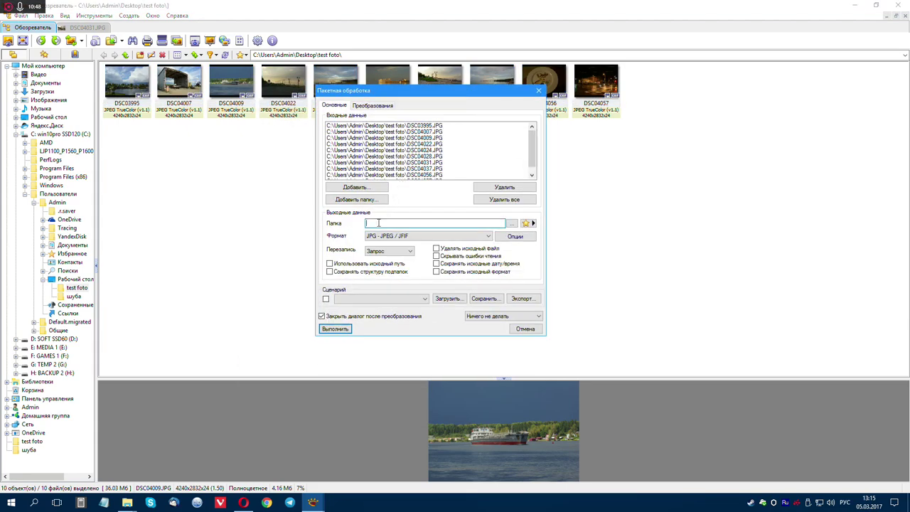
{"action": "left_click", "coordinate": [330, 264]}
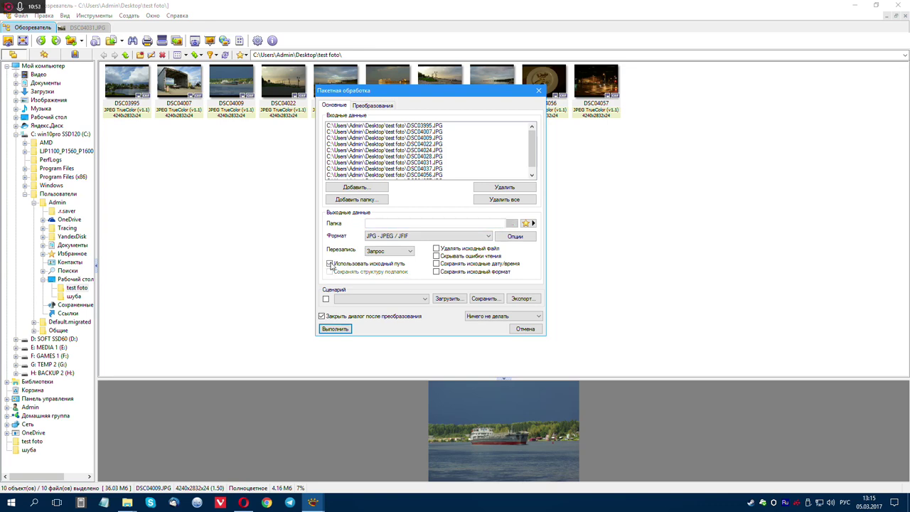
{"action": "left_click", "coordinate": [330, 264]}
{"action": "left_click", "coordinate": [512, 223]}
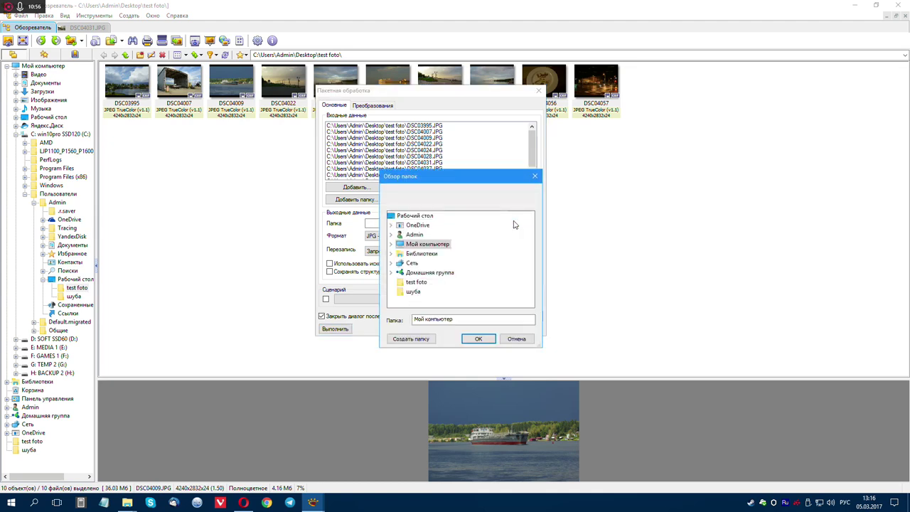
{"action": "left_click", "coordinate": [416, 282]}
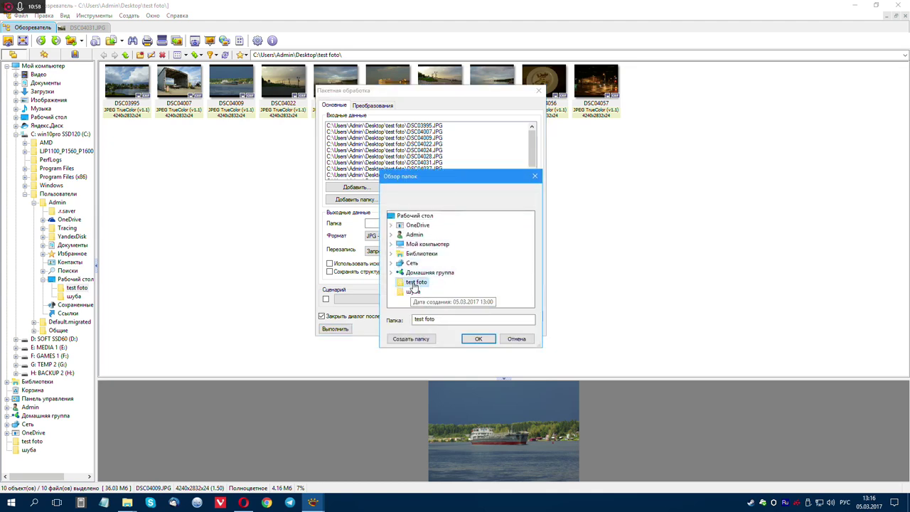
{"action": "left_click", "coordinate": [411, 338]}
{"action": "type", "text": "000"}
{"action": "left_click", "coordinate": [479, 339]}
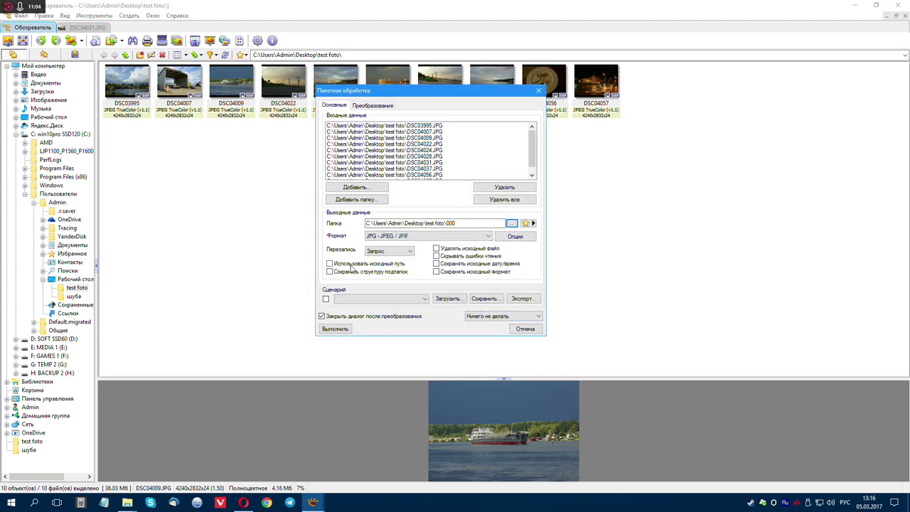
{"action": "left_click", "coordinate": [436, 249]}
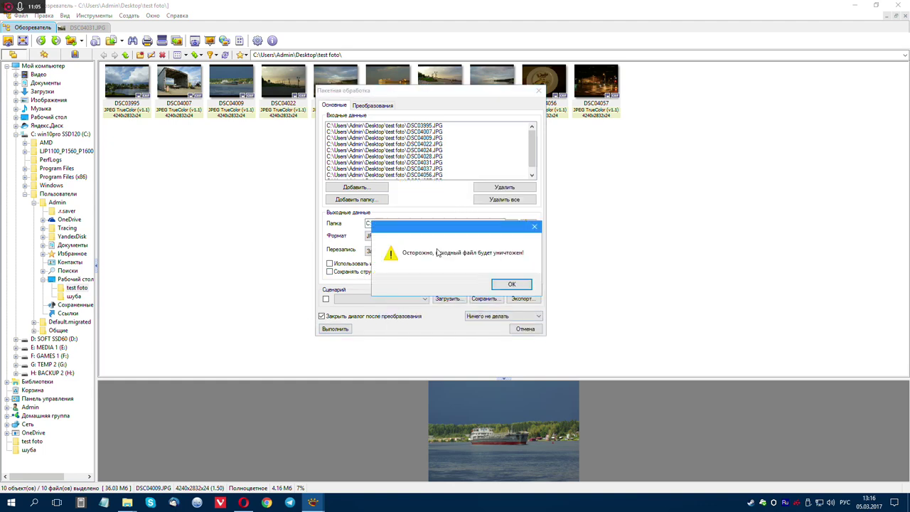
{"action": "left_click", "coordinate": [513, 283]}
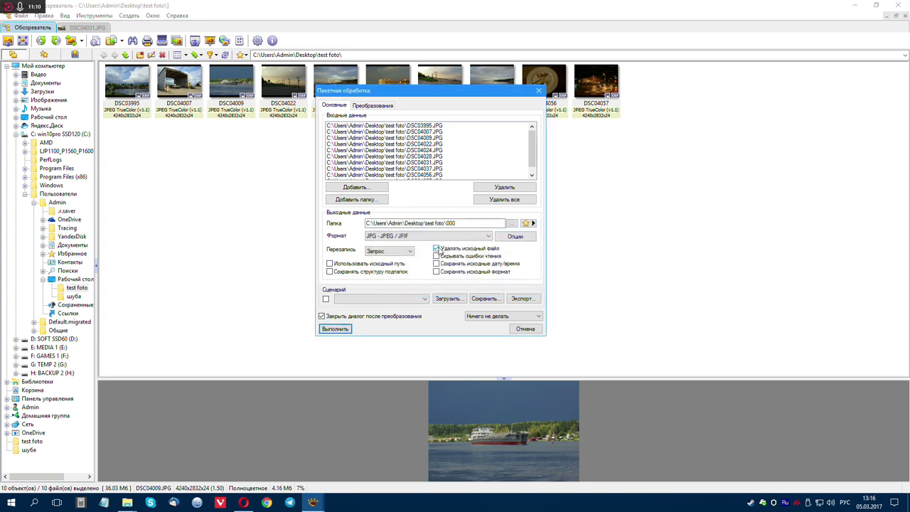
{"action": "left_click", "coordinate": [436, 249]}
Set the overwrite mode to Заменить and the output format to PNG - Portable Network Graphics
{"action": "left_click", "coordinate": [409, 252]}
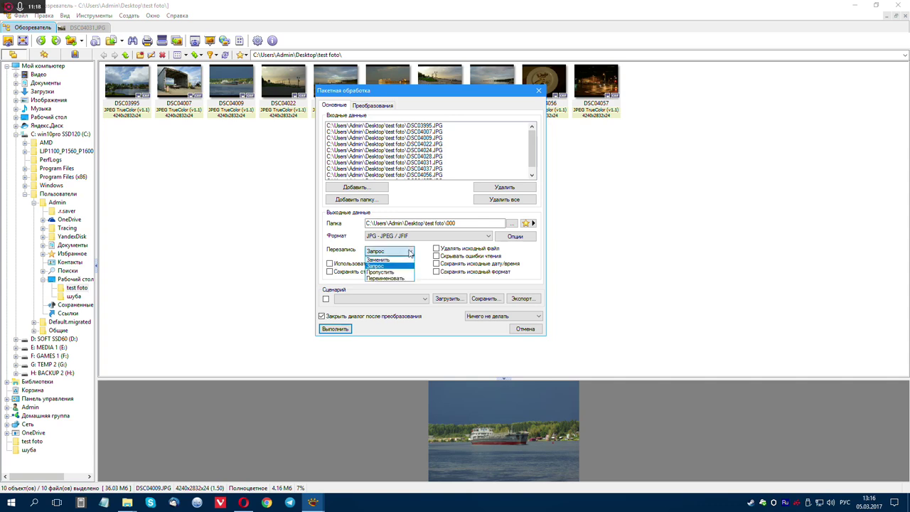
{"action": "left_click", "coordinate": [410, 251]}
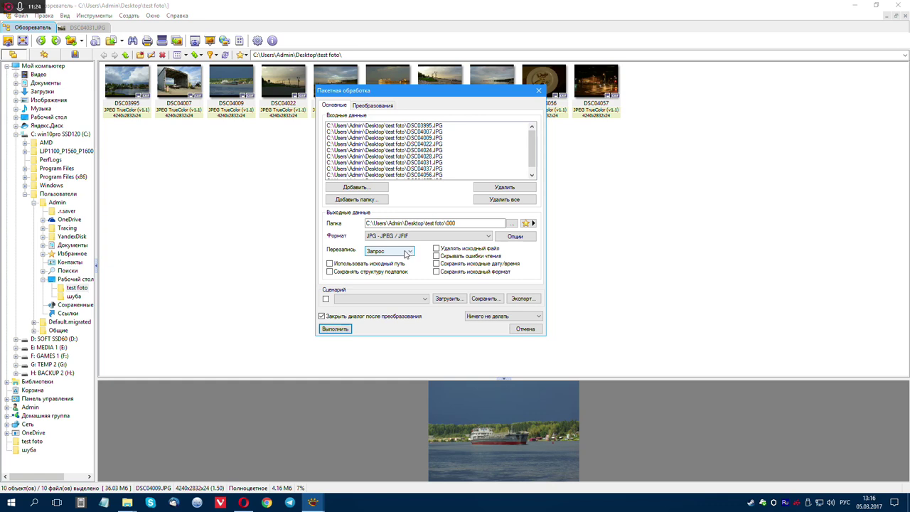
{"action": "left_click", "coordinate": [407, 253]}
{"action": "left_click", "coordinate": [385, 278]}
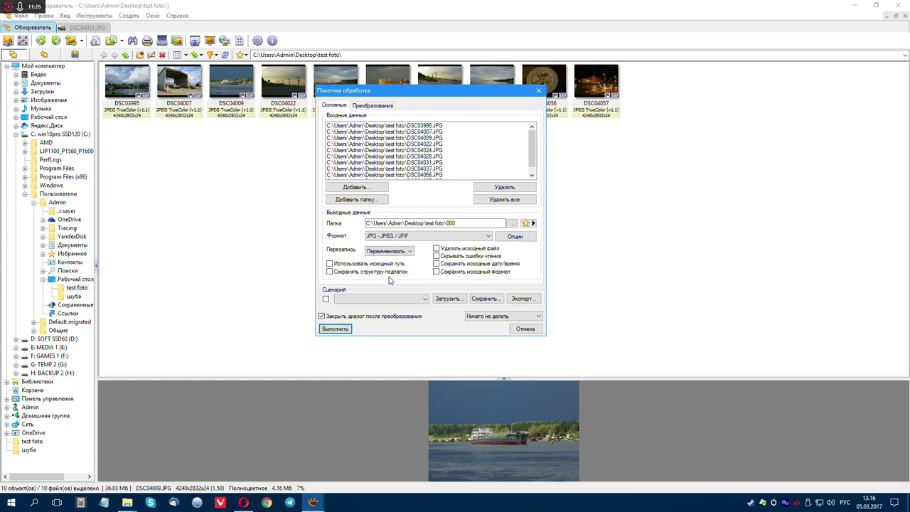
{"action": "left_click", "coordinate": [409, 253]}
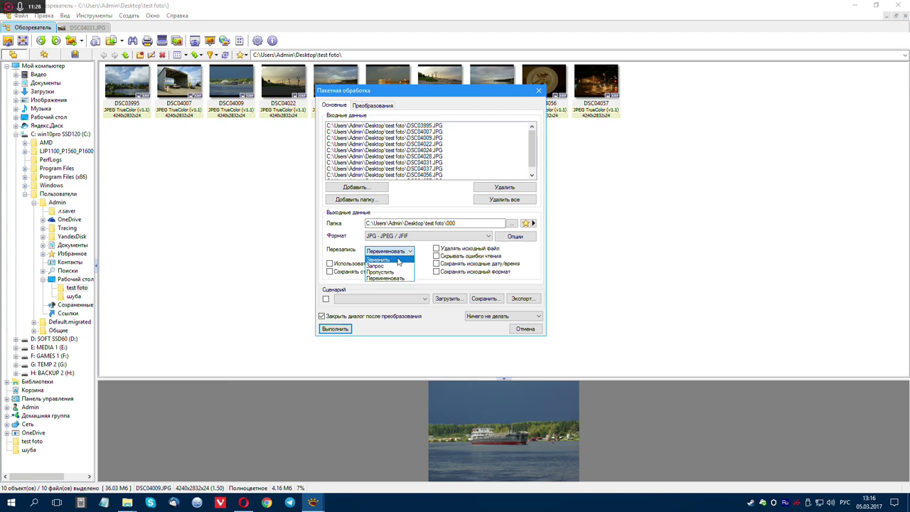
{"action": "left_click", "coordinate": [392, 260]}
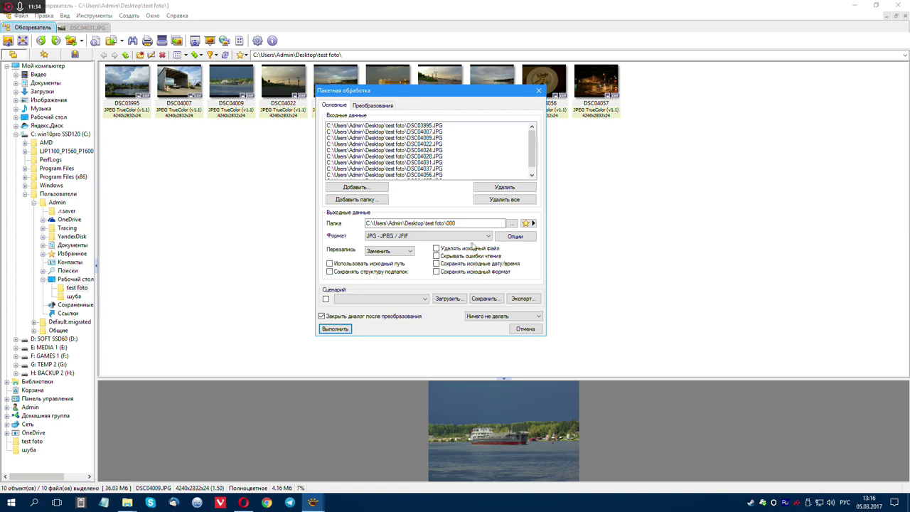
{"action": "left_click", "coordinate": [470, 236]}
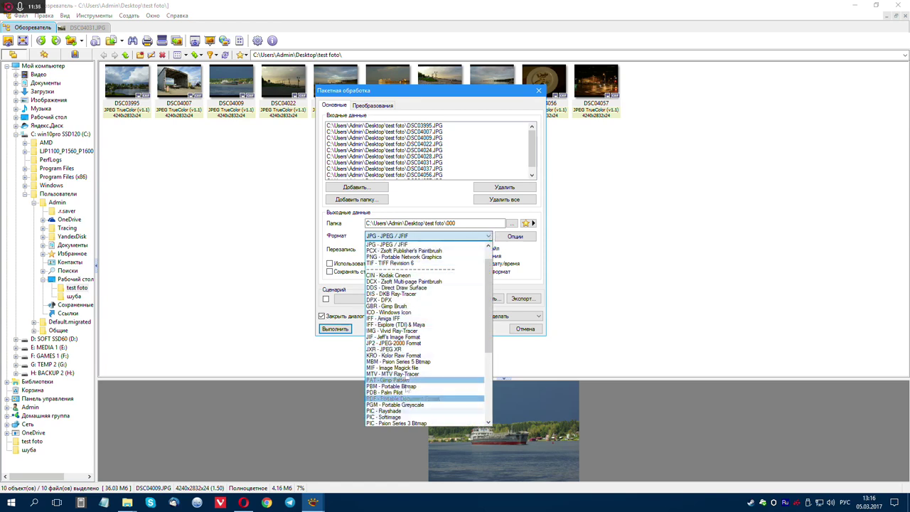
{"action": "left_click", "coordinate": [406, 257]}
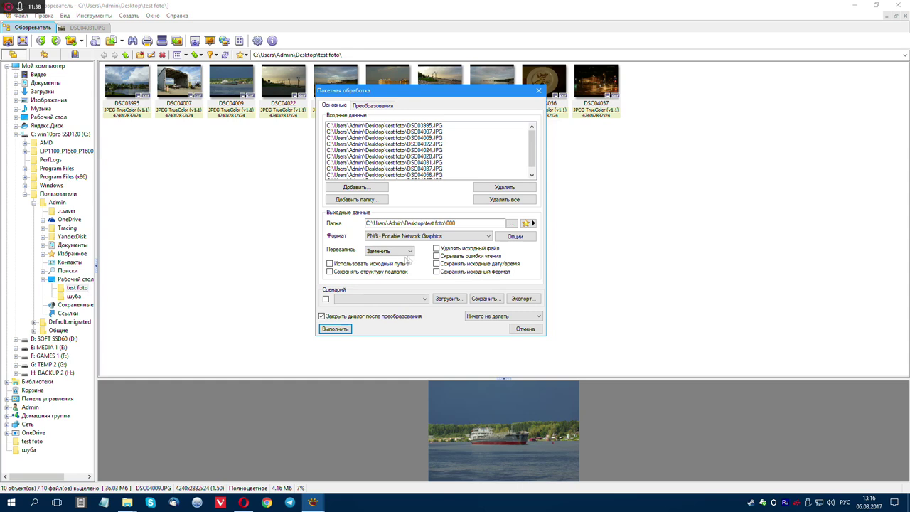
In the JPEG write options, set the quality to 80 and enable progressive encoding and Huffman optimization
{"action": "left_click", "coordinate": [515, 236]}
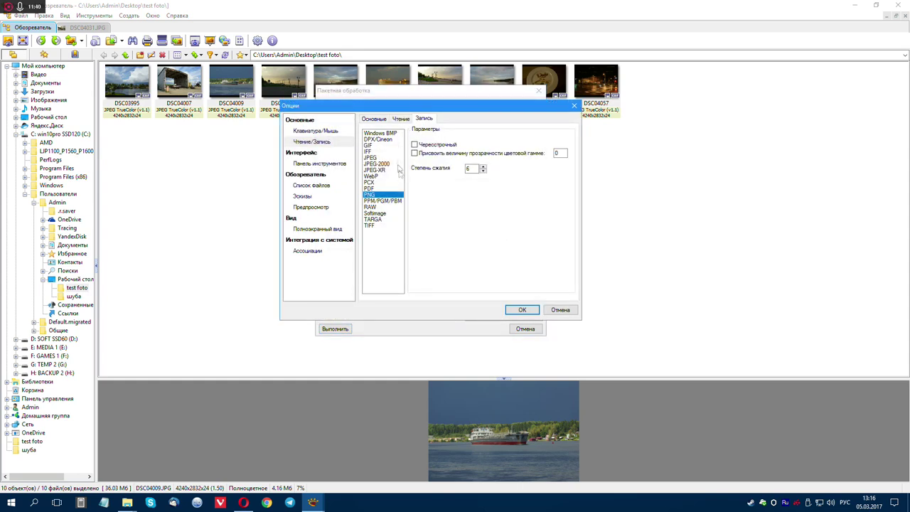
{"action": "left_click", "coordinate": [374, 158]}
{"action": "mouse_move", "coordinate": [531, 181]}
{"action": "left_mouse_down"}
{"action": "mouse_move", "coordinate": [503, 181]}
{"action": "mouse_move", "coordinate": [523, 182]}
{"action": "left_mouse_up"}
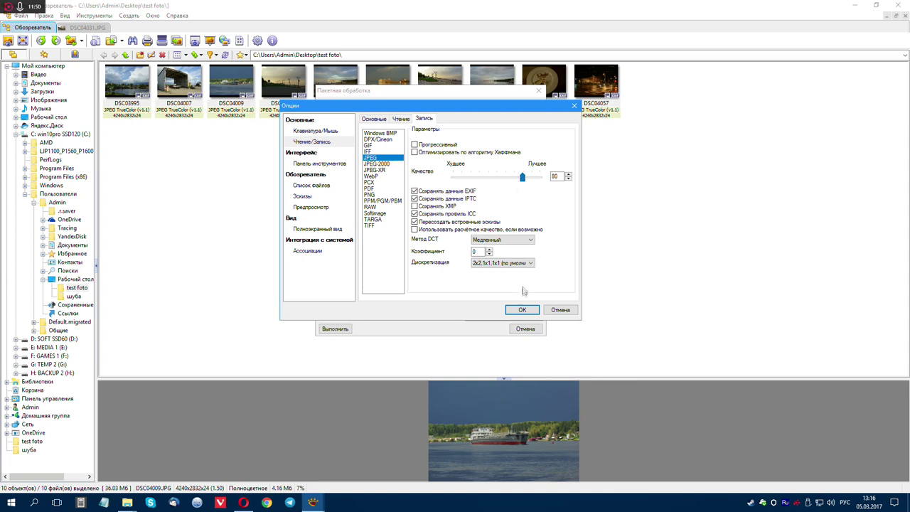
{"action": "left_click", "coordinate": [414, 144]}
{"action": "left_click", "coordinate": [414, 152]}
{"action": "left_click", "coordinate": [521, 310]}
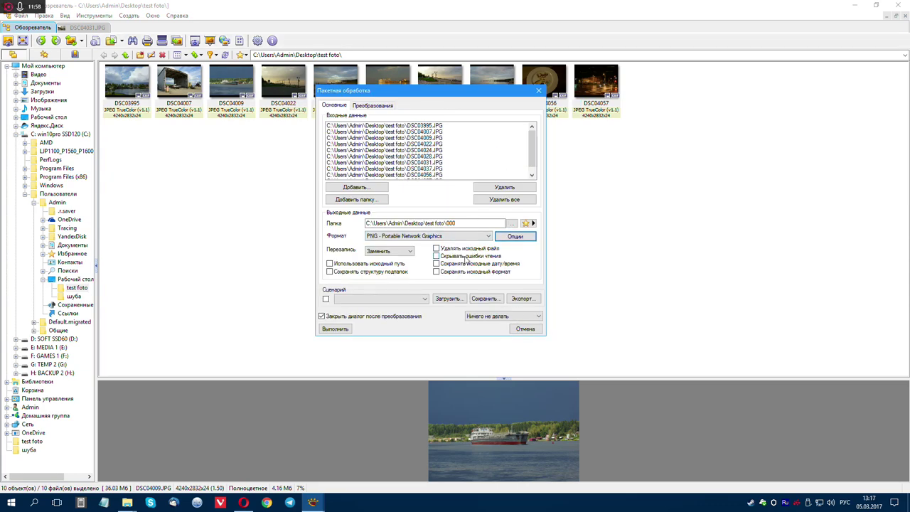
Add the Изменение размера transformation to the batch and set its width to 1920 pixels
{"action": "left_click", "coordinate": [371, 105]}
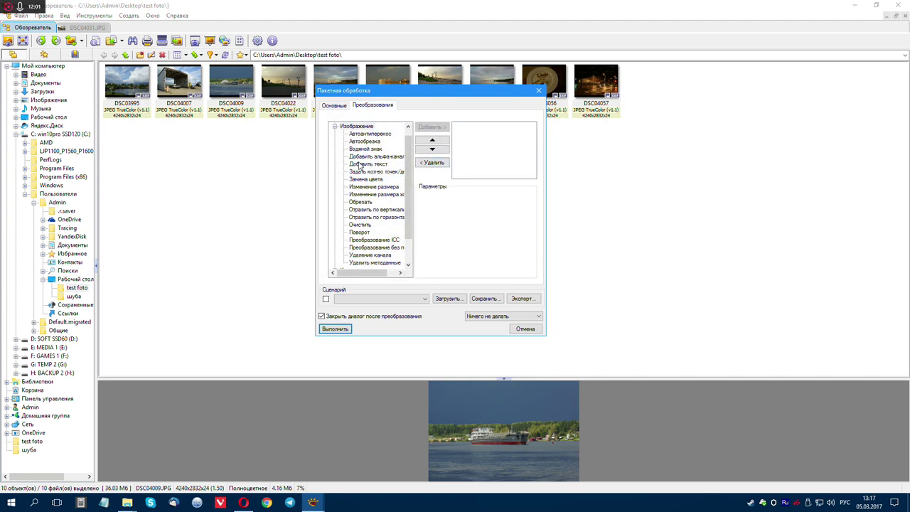
{"action": "left_click", "coordinate": [364, 135]}
{"action": "left_click", "coordinate": [374, 142]}
{"action": "left_click", "coordinate": [374, 149]}
{"action": "left_click", "coordinate": [371, 157]}
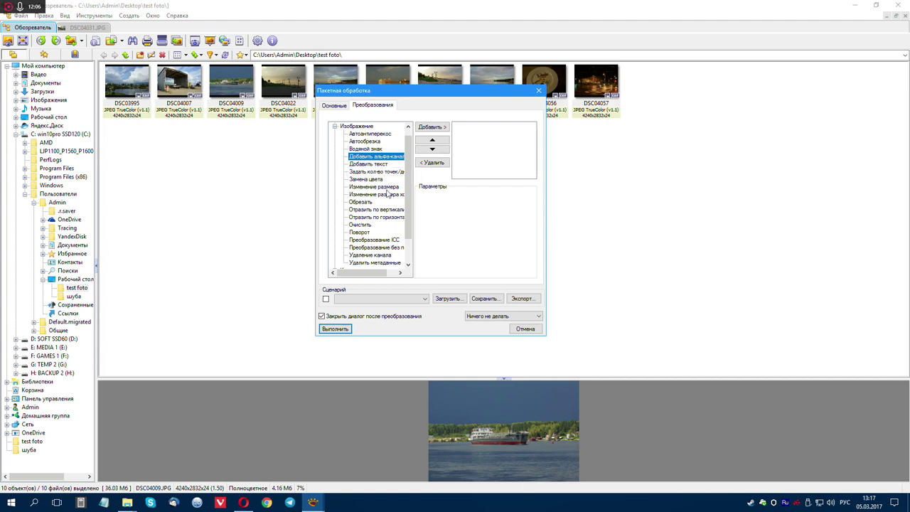
{"action": "left_click", "coordinate": [384, 187]}
{"action": "left_click", "coordinate": [431, 126]}
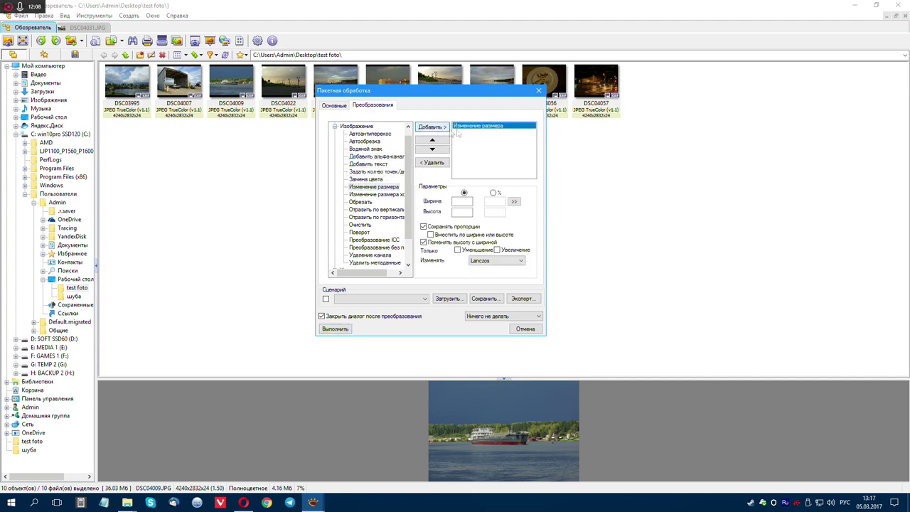
{"action": "left_click", "coordinate": [460, 202]}
{"action": "type", "text": "1"}
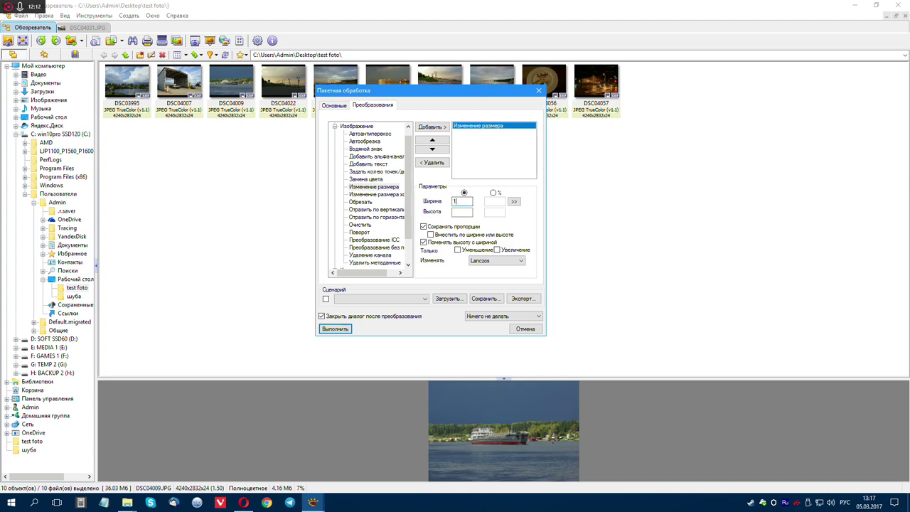
{"action": "type", "text": "920"}
Set the resize to fit by width or height and to apply only as a reduction, leaving the height blank
{"action": "left_click", "coordinate": [465, 212]}
{"action": "left_click", "coordinate": [467, 202]}
{"action": "double_click", "coordinate": [459, 202]}
{"action": "left_click", "coordinate": [464, 212]}
{"action": "left_click", "coordinate": [430, 234]}
{"action": "left_click", "coordinate": [462, 212]}
{"action": "left_click", "coordinate": [457, 250]}
{"action": "double_click", "coordinate": [468, 202]}
{"action": "left_click", "coordinate": [470, 201]}
{"action": "left_click", "coordinate": [463, 212]}
Try percentage resizing with 50% width and height, and return to pixel dimensions
{"action": "left_click", "coordinate": [493, 193]}
{"action": "left_click", "coordinate": [492, 201]}
{"action": "type", "text": "50"}
{"action": "left_click", "coordinate": [490, 214]}
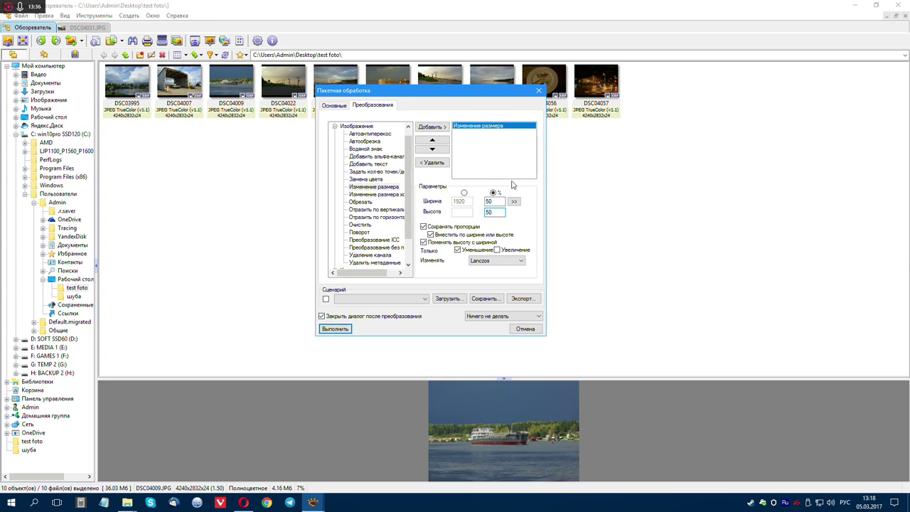
{"action": "left_click", "coordinate": [464, 193]}
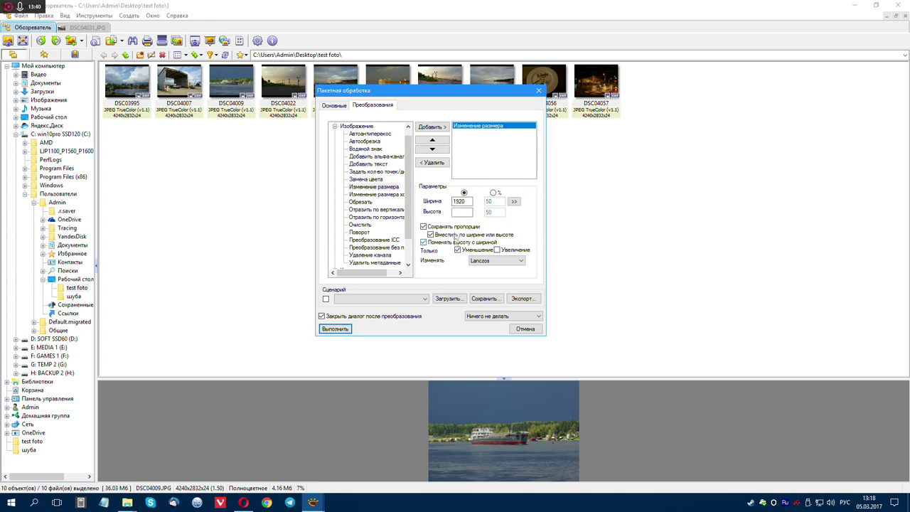
Change the batch output format to JPG - JPEG / JFIF and review its write options
{"action": "left_click", "coordinate": [334, 105]}
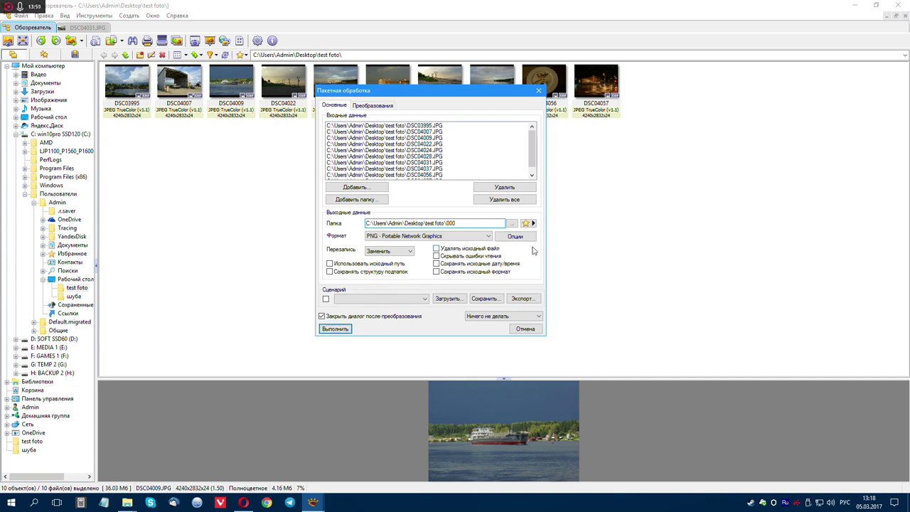
{"action": "left_click", "coordinate": [528, 238]}
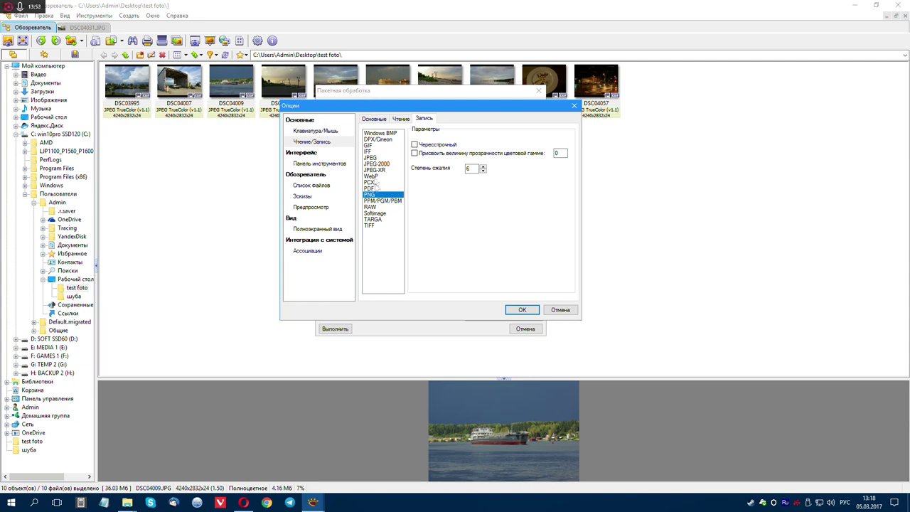
{"action": "left_click", "coordinate": [373, 158]}
{"action": "left_click", "coordinate": [523, 310]}
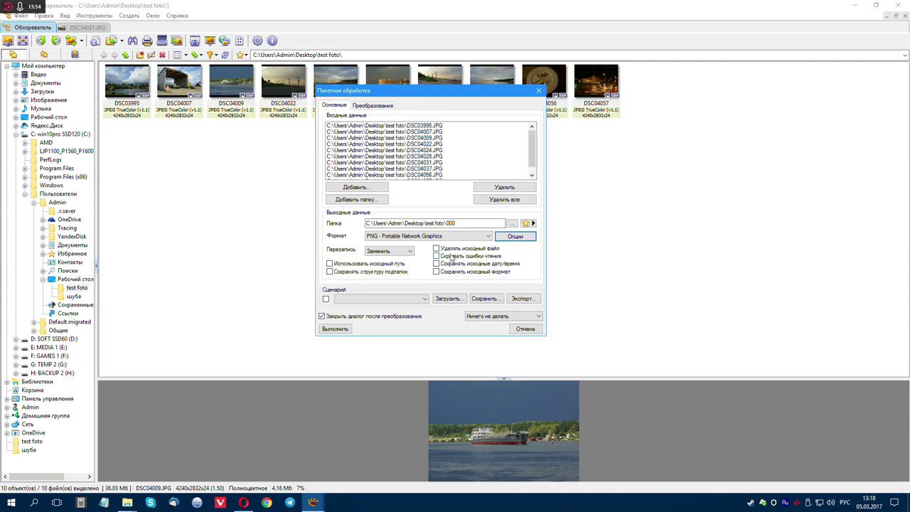
{"action": "left_click", "coordinate": [447, 237]}
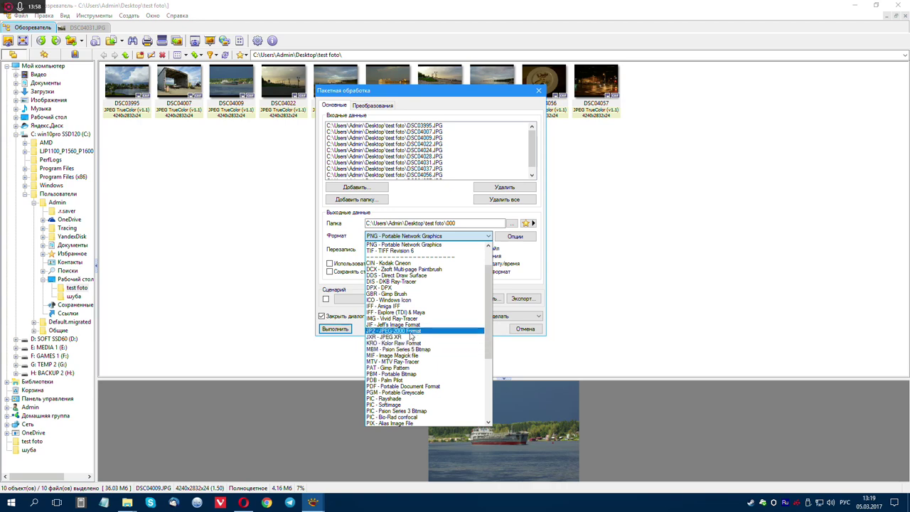
{"action": "scroll", "coordinate": [411, 336], "scroll_direction": "up", "scroll_amount": 2}
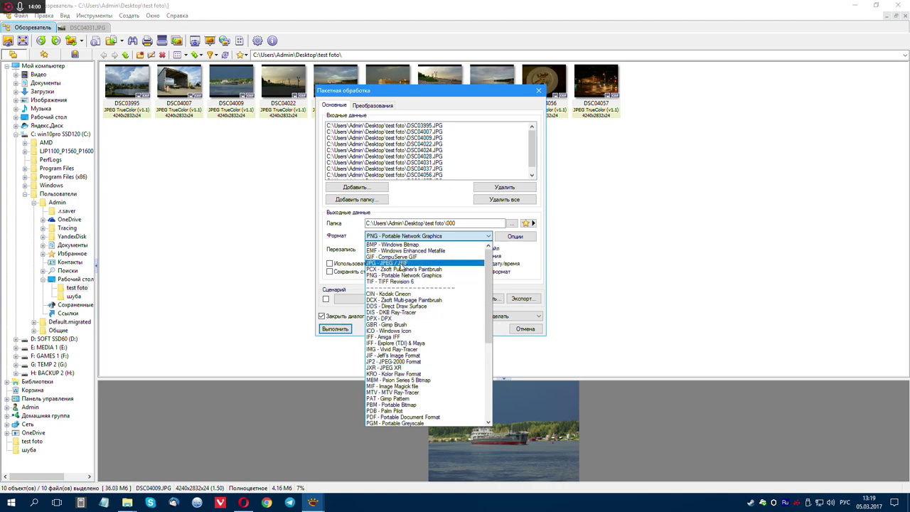
{"action": "left_click", "coordinate": [401, 264]}
{"action": "left_click", "coordinate": [522, 237]}
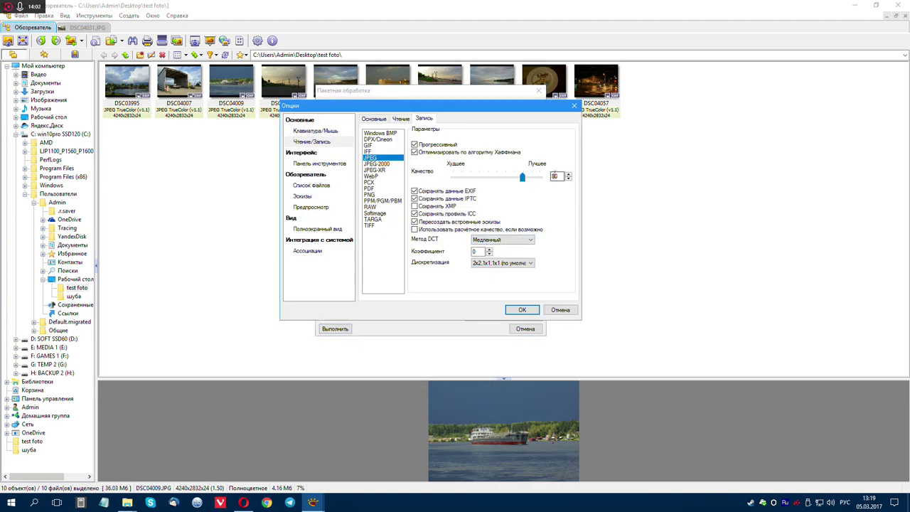
{"action": "left_click", "coordinate": [536, 313]}
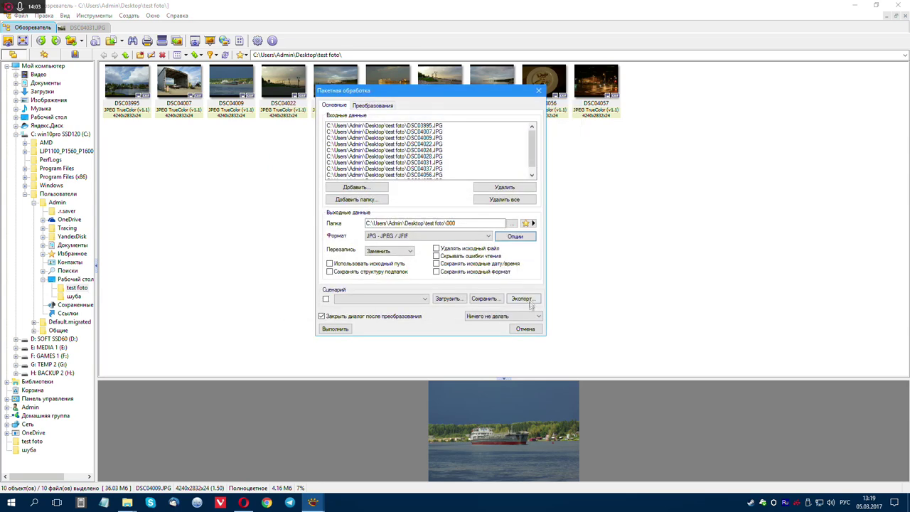
Check the resize transformation's settings and run the batch conversion on the selected photos
{"action": "left_click", "coordinate": [368, 107]}
{"action": "double_click", "coordinate": [374, 186]}
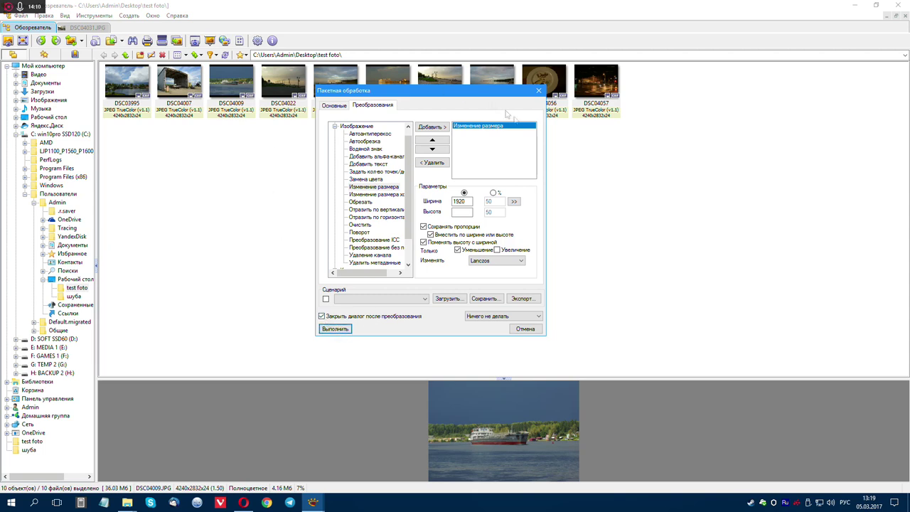
{"action": "left_click", "coordinate": [339, 329]}
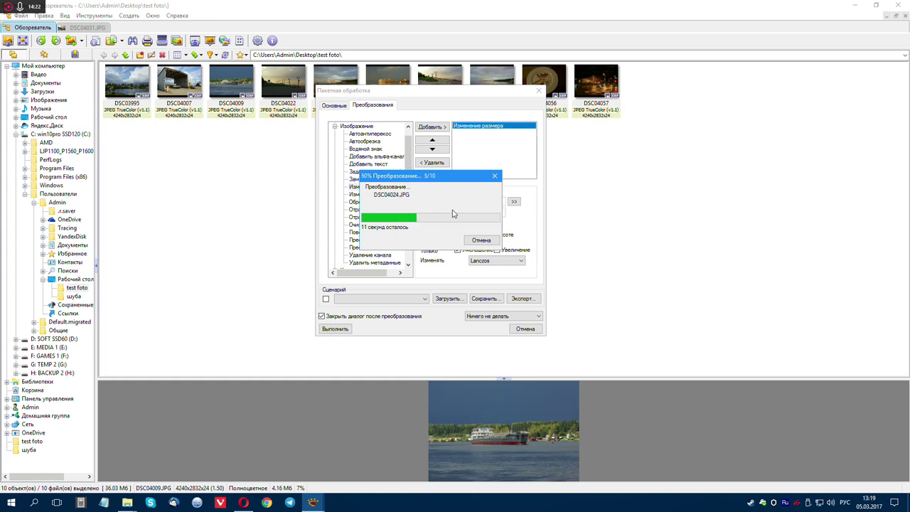
Open Task Manager beside the conversion progress and examine the processor and memory use of the XnView process
{"action": "right_click", "coordinate": [557, 502]}
{"action": "left_click", "coordinate": [590, 459]}
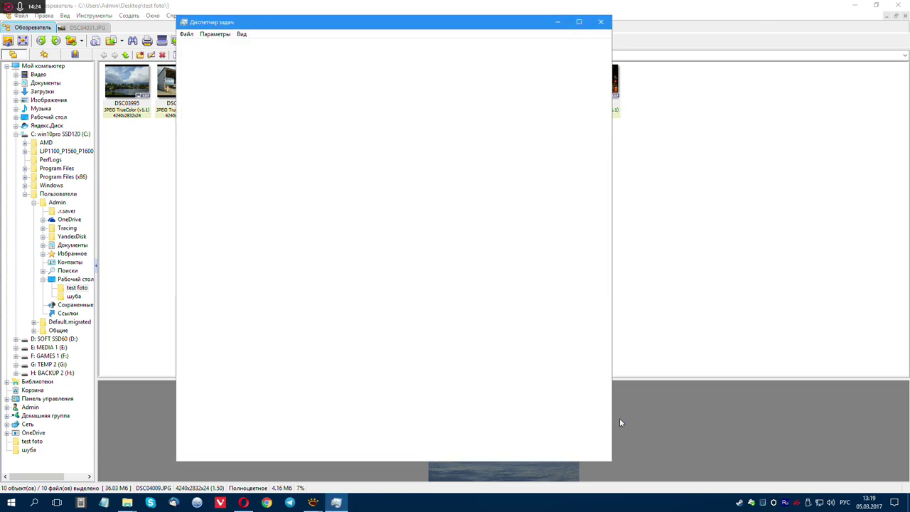
{"action": "left_click_drag", "start_coordinate": [441, 21], "coordinate": [698, 29]}
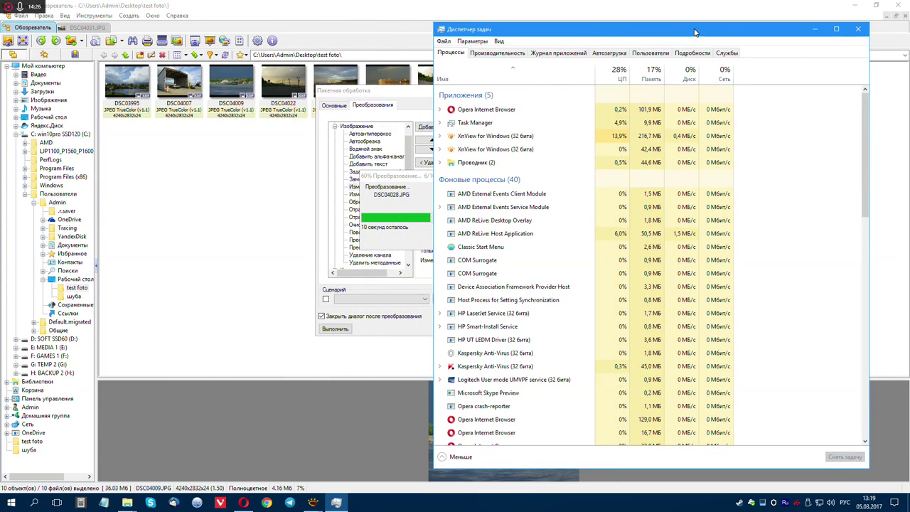
{"action": "left_click", "coordinate": [506, 138]}
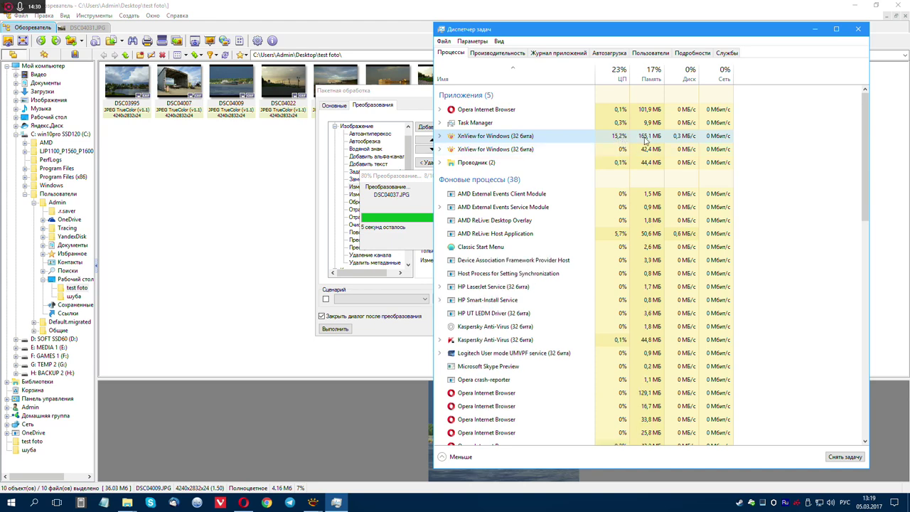
Close Task Manager, open the 000 output folder and examine the previews of several converted photos
{"action": "left_click", "coordinate": [859, 29]}
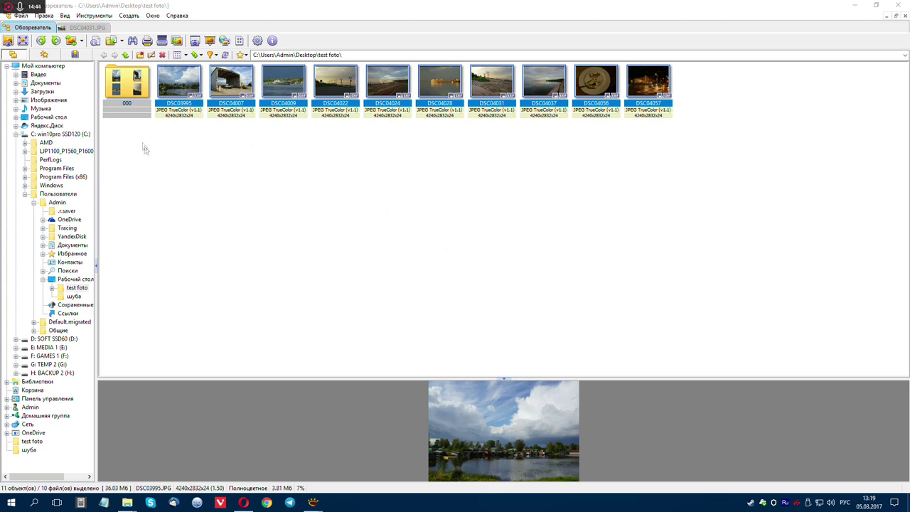
{"action": "double_click", "coordinate": [133, 84]}
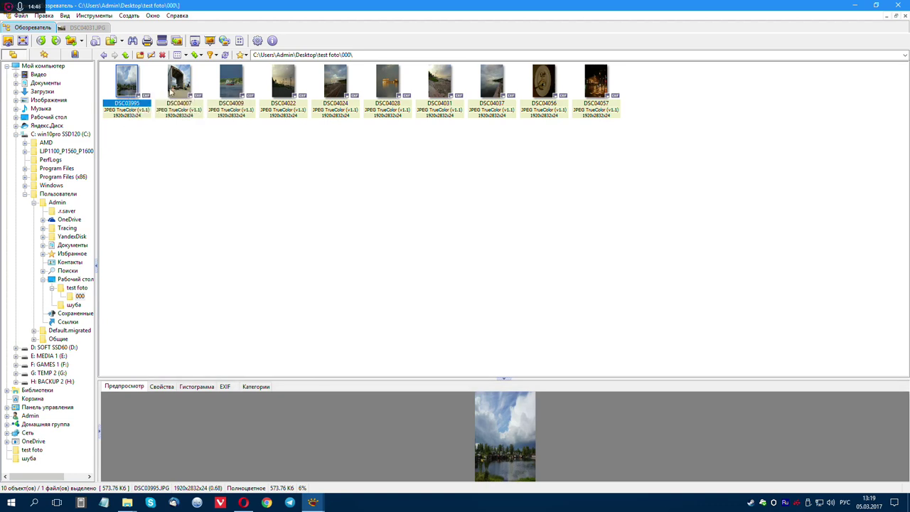
{"action": "left_click", "coordinate": [181, 85]}
{"action": "left_click", "coordinate": [229, 96]}
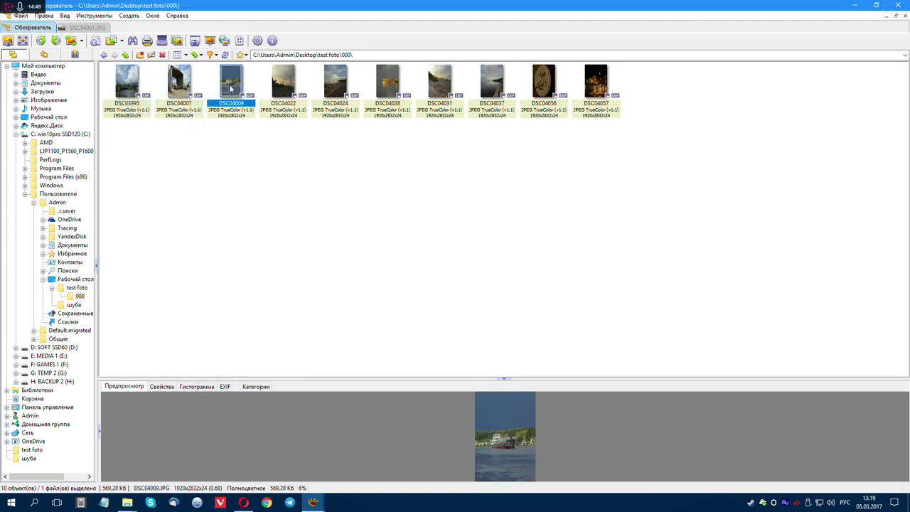
{"action": "left_click", "coordinate": [280, 91]}
{"action": "left_click", "coordinate": [333, 86]}
{"action": "left_click", "coordinate": [388, 85]}
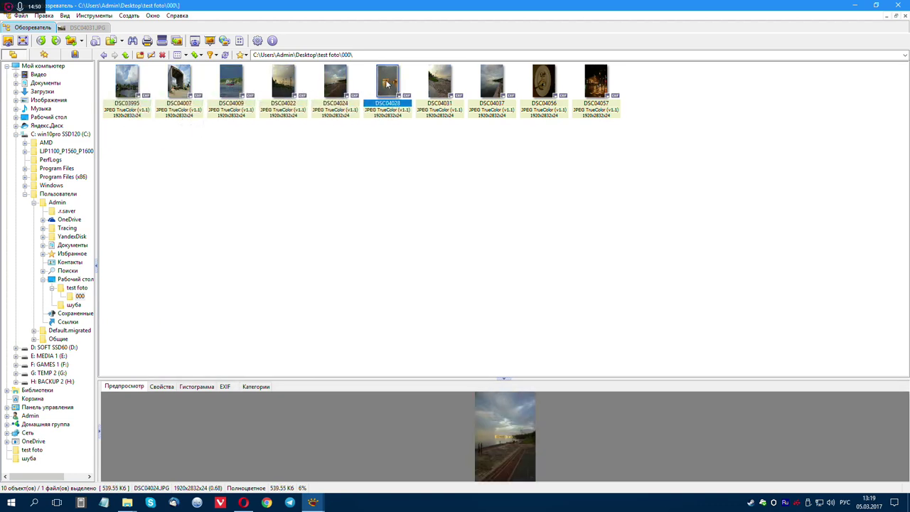
View converted photo DSC03995 enlarged, compare it with the open DSC04031 image, and close both images
{"action": "double_click", "coordinate": [140, 83]}
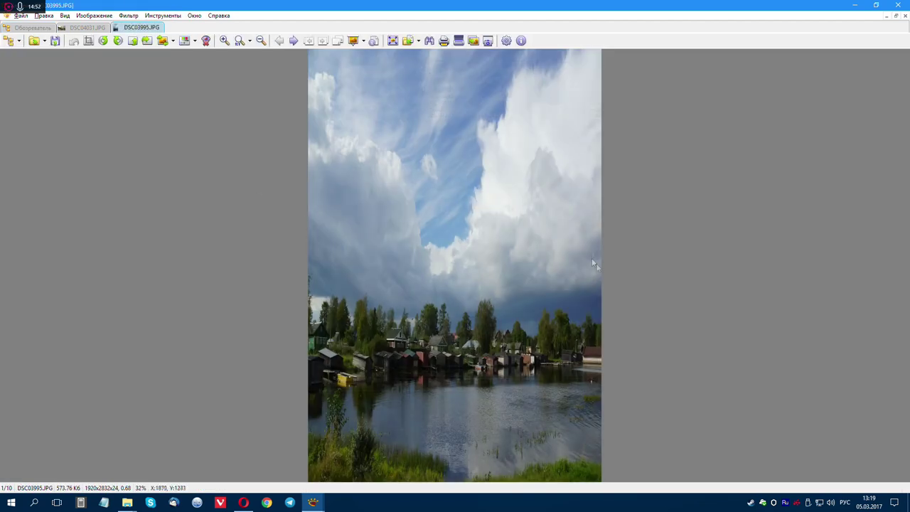
{"action": "middle_click", "coordinate": [132, 29]}
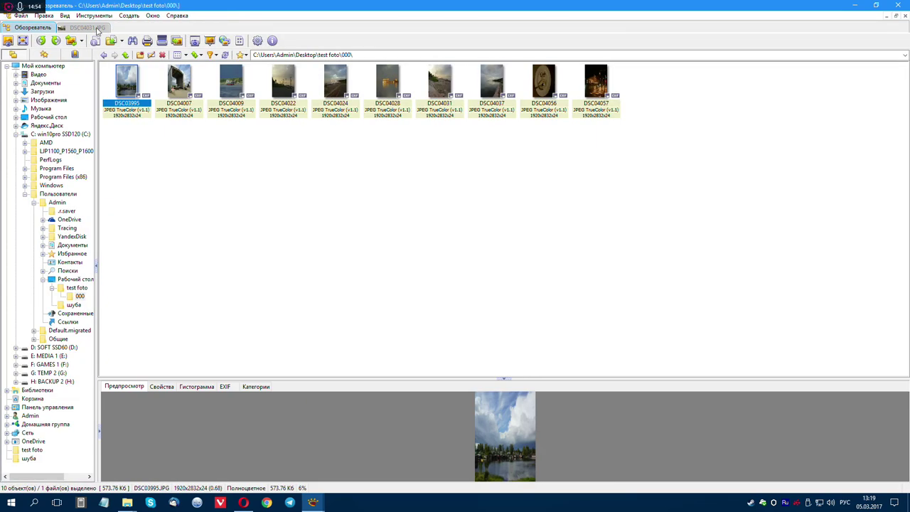
{"action": "left_click", "coordinate": [78, 29]}
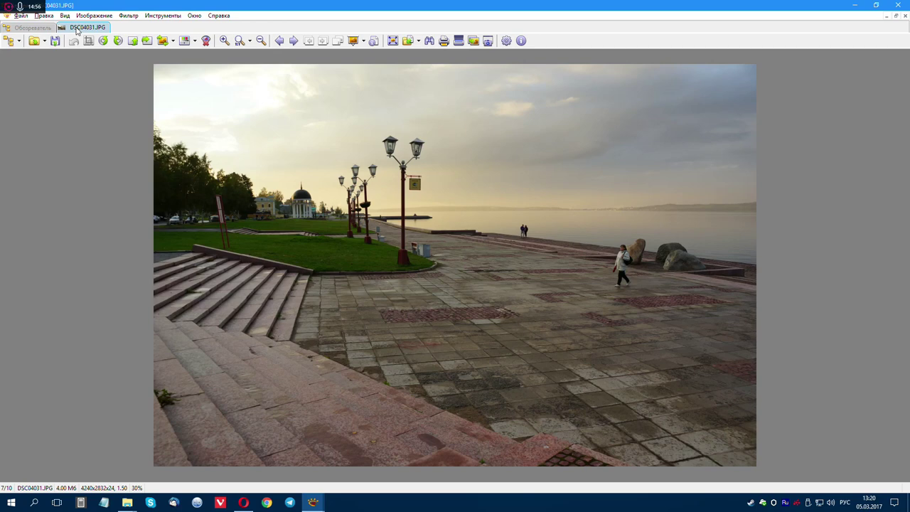
{"action": "middle_click", "coordinate": [81, 27]}
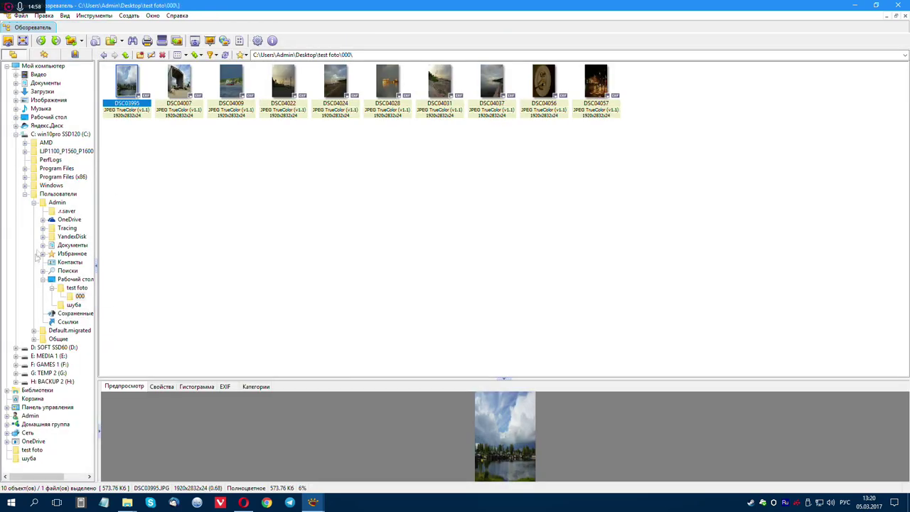
Select the ten original photos in the test foto folder, excluding the 000 subfolder, and open batch processing for them
{"action": "left_click", "coordinate": [77, 288]}
{"action": "left_click_drag", "start_coordinate": [219, 149], "coordinate": [733, 70]}
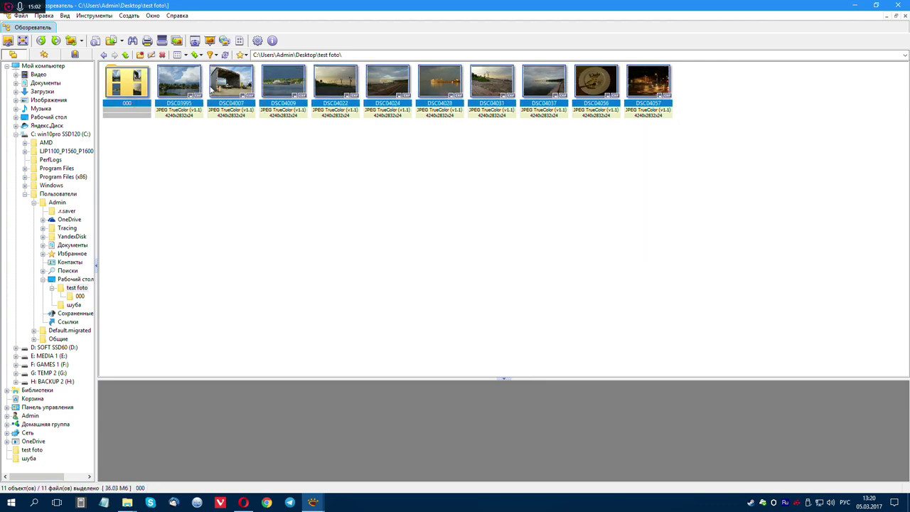
{"action": "left_click_drag", "start_coordinate": [686, 141], "coordinate": [192, 77]}
{"action": "right_click", "coordinate": [223, 79]}
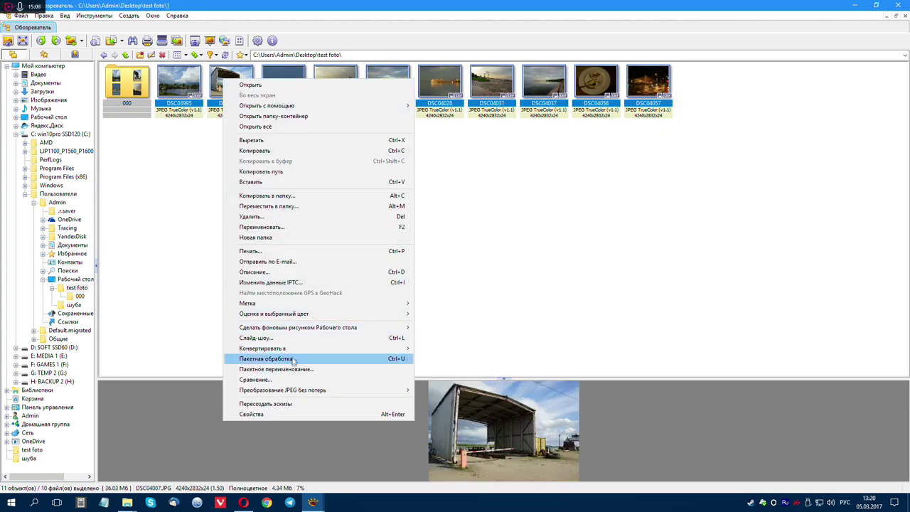
{"action": "left_click", "coordinate": [290, 359]}
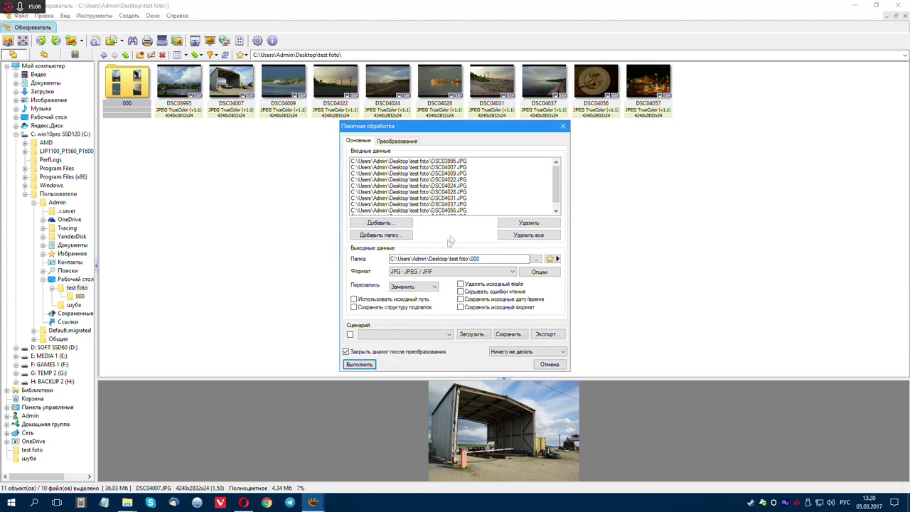
Set the JPEG write quality to 80 for the batch output
{"action": "left_click", "coordinate": [539, 272]}
{"action": "left_click_drag", "start_coordinate": [555, 213], "coordinate": [546, 214]}
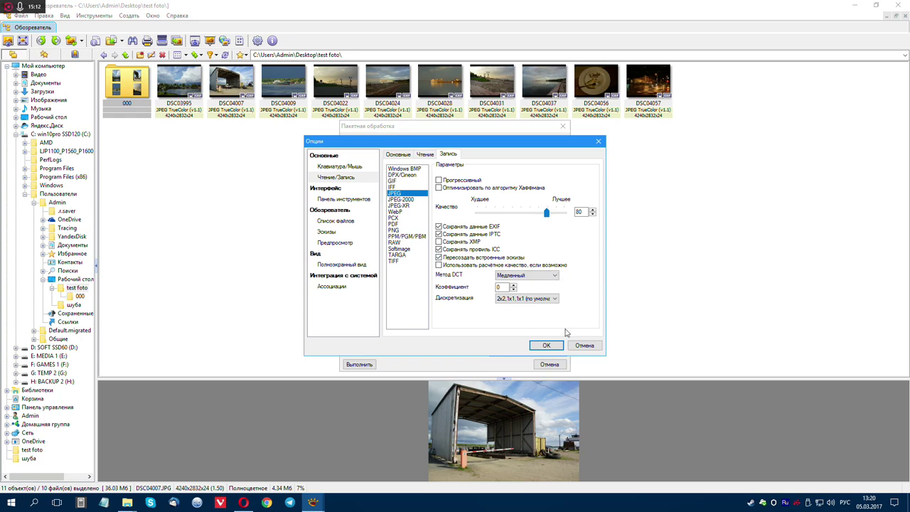
{"action": "left_click", "coordinate": [546, 345]}
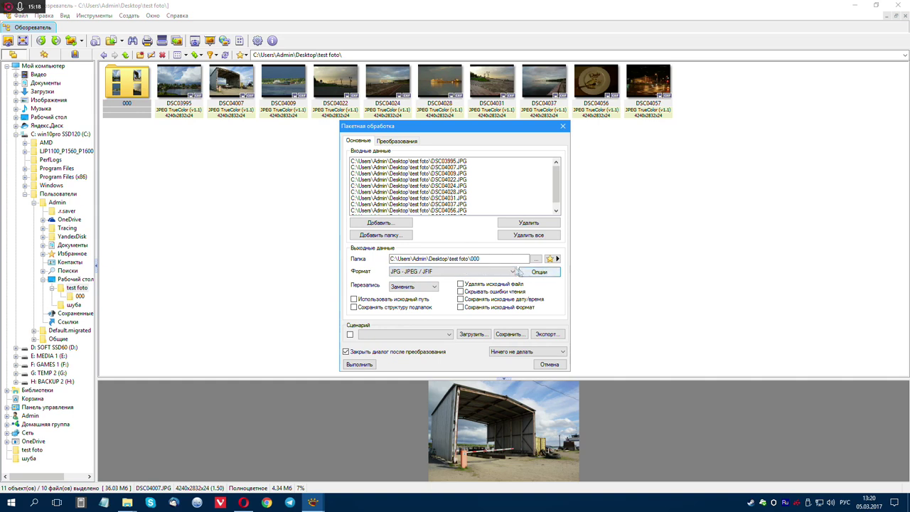
Add a resize transformation with a width of 1920 pixels and turn off swapping height with width
{"action": "left_click", "coordinate": [384, 142]}
{"action": "left_click", "coordinate": [401, 222]}
{"action": "left_click", "coordinate": [456, 162]}
{"action": "left_click", "coordinate": [488, 237]}
{"action": "type", "text": "1920"}
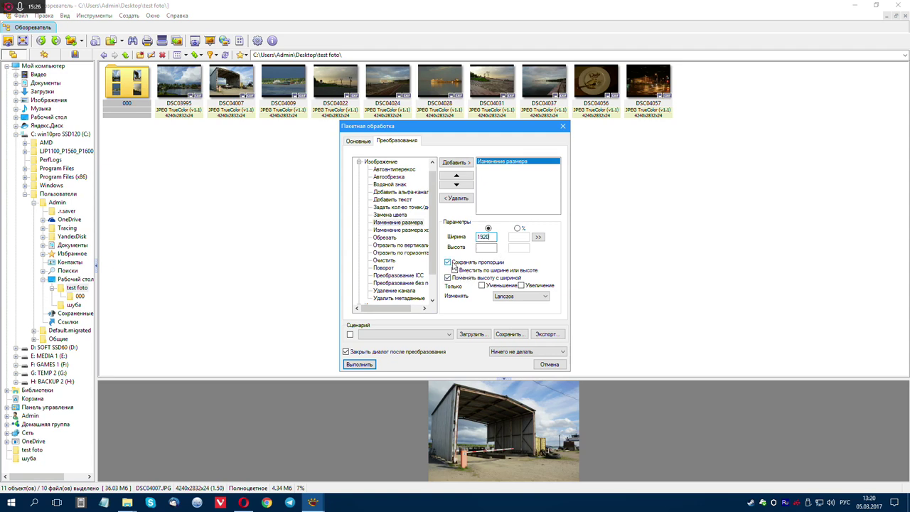
{"action": "left_click", "coordinate": [448, 278]}
Recheck the general batch settings and the resize transformation, and run the conversion on the ten photos
{"action": "left_click", "coordinate": [358, 141]}
{"action": "left_click", "coordinate": [403, 140]}
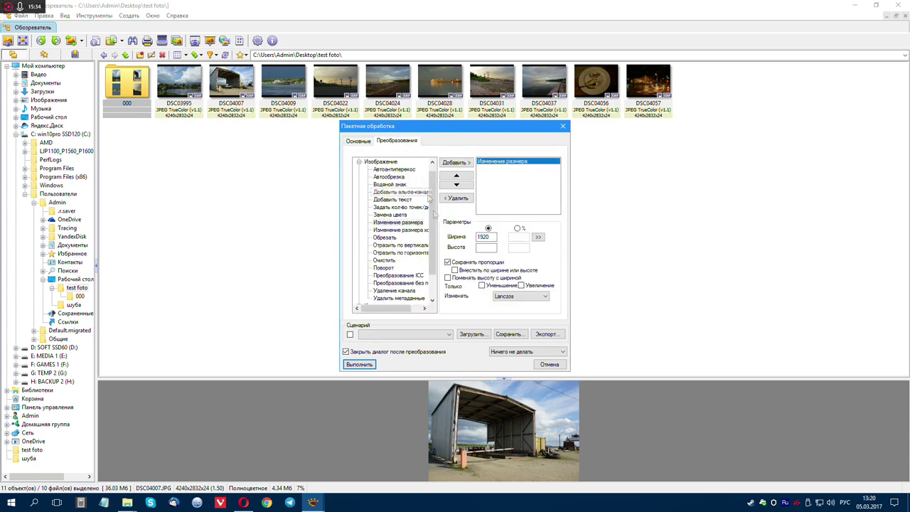
{"action": "left_click", "coordinate": [359, 364]}
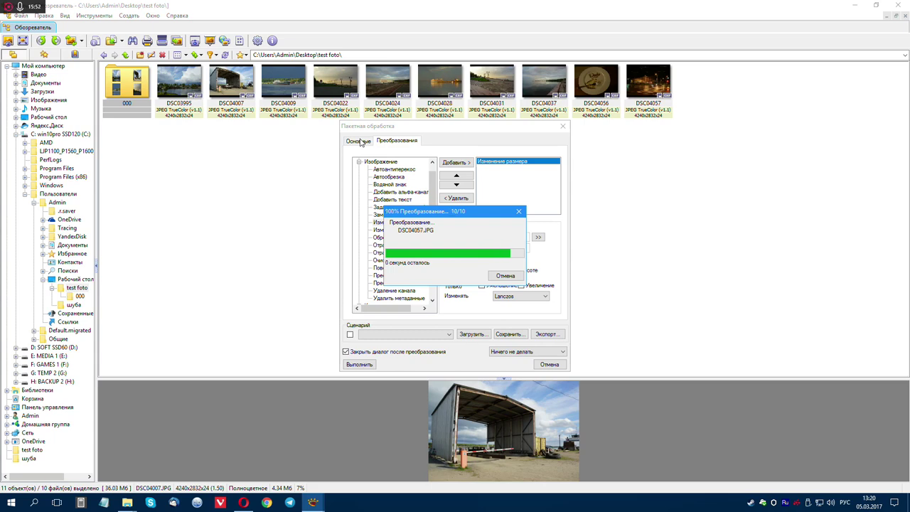
Open the 000 output folder, page through the resized photos enlarged to check their dimensions and proportions, and close the image
{"action": "left_click", "coordinate": [119, 86]}
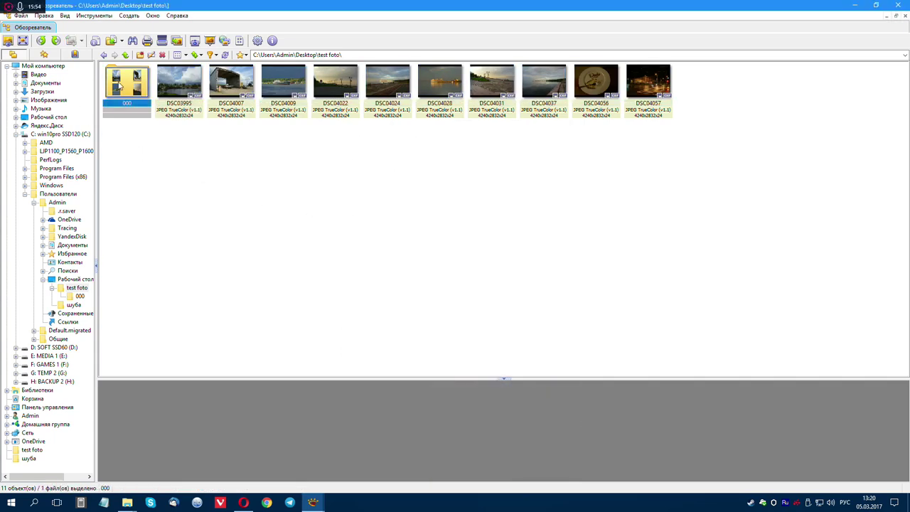
{"action": "double_click", "coordinate": [120, 85]}
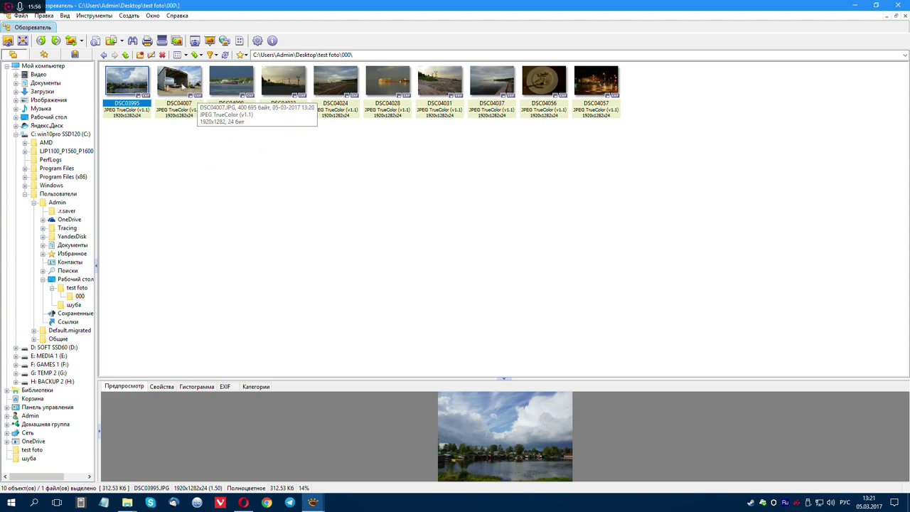
{"action": "double_click", "coordinate": [129, 81]}
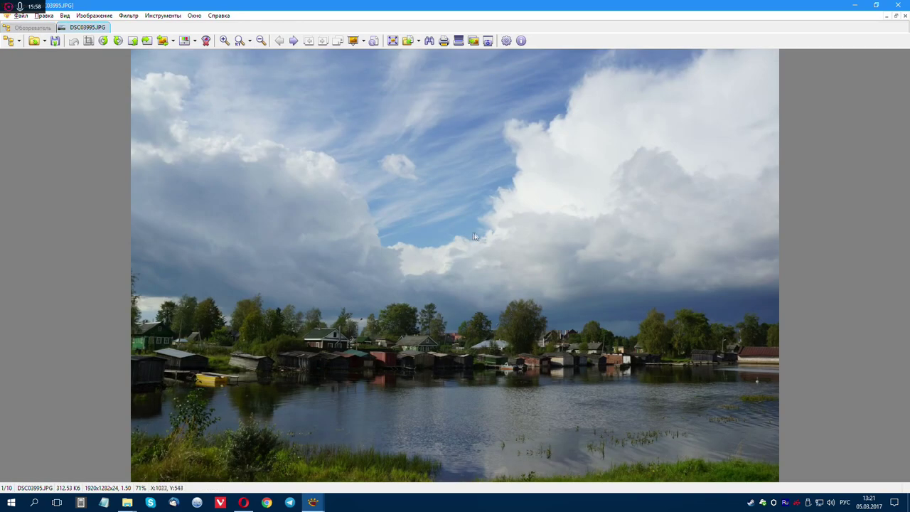
{"action": "scroll", "coordinate": [471, 231], "scroll_direction": "down", "scroll_amount": 1}
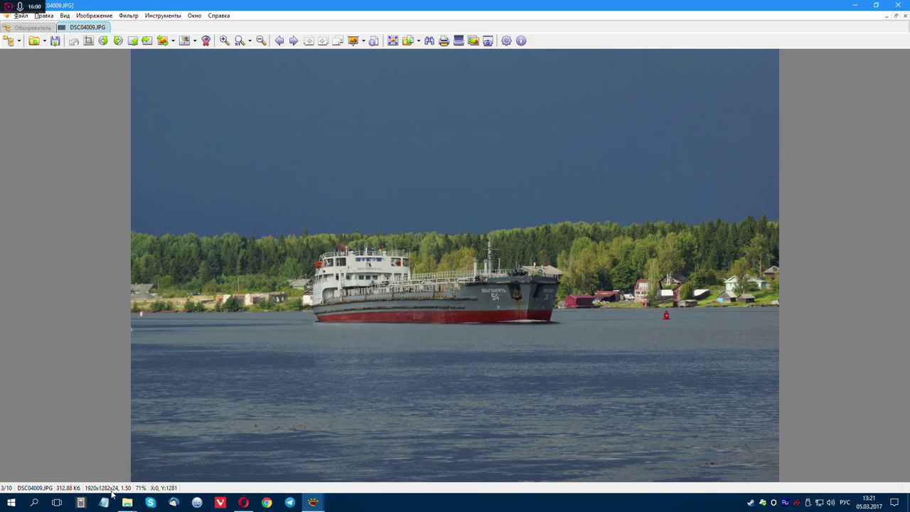
{"action": "scroll", "coordinate": [586, 175], "scroll_direction": "down", "scroll_amount": 4}
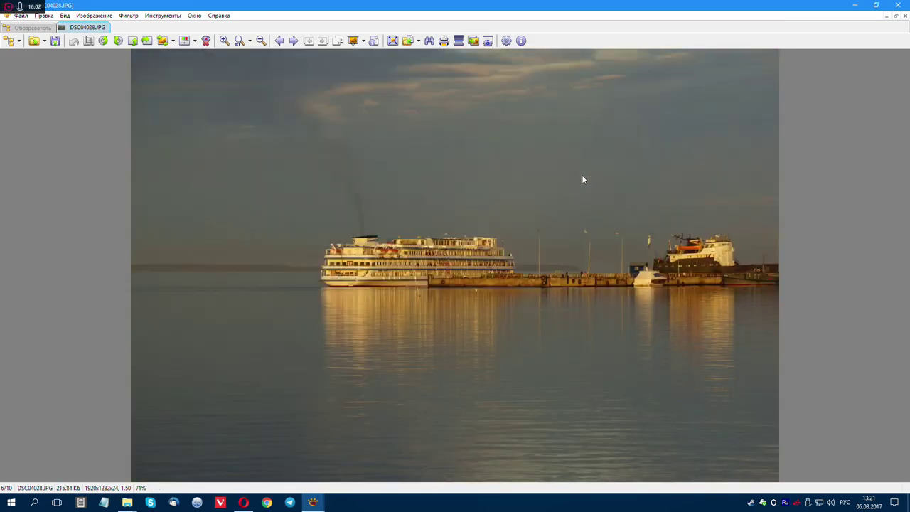
{"action": "scroll", "coordinate": [618, 227], "scroll_direction": "down", "scroll_amount": 3}
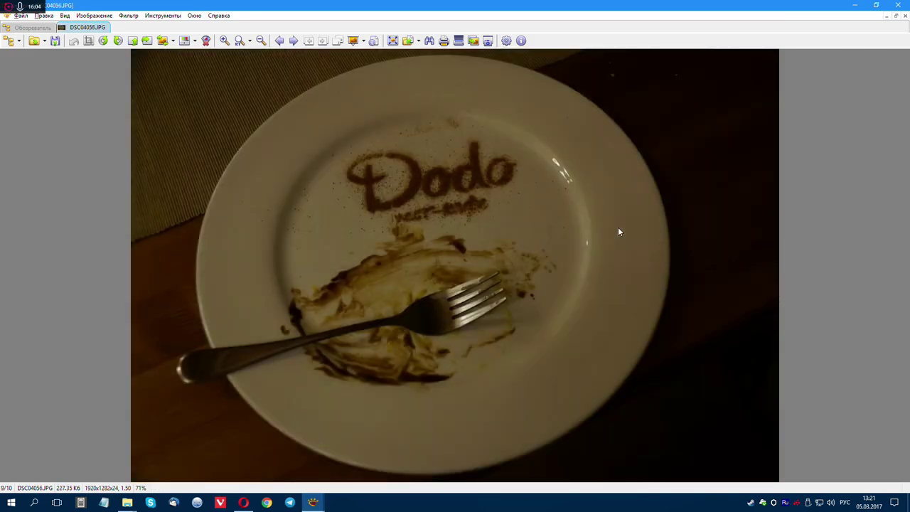
{"action": "scroll", "coordinate": [618, 227], "scroll_direction": "down", "scroll_amount": 1}
{"action": "scroll", "coordinate": [618, 227], "scroll_direction": "up", "scroll_amount": 6}
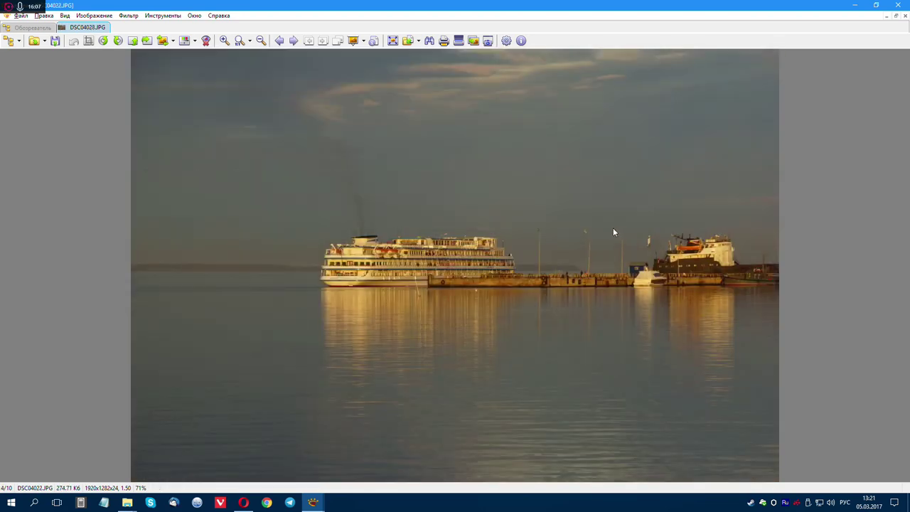
{"action": "scroll", "coordinate": [615, 232], "scroll_direction": "up", "scroll_amount": 2}
{"action": "middle_click", "coordinate": [83, 28]}
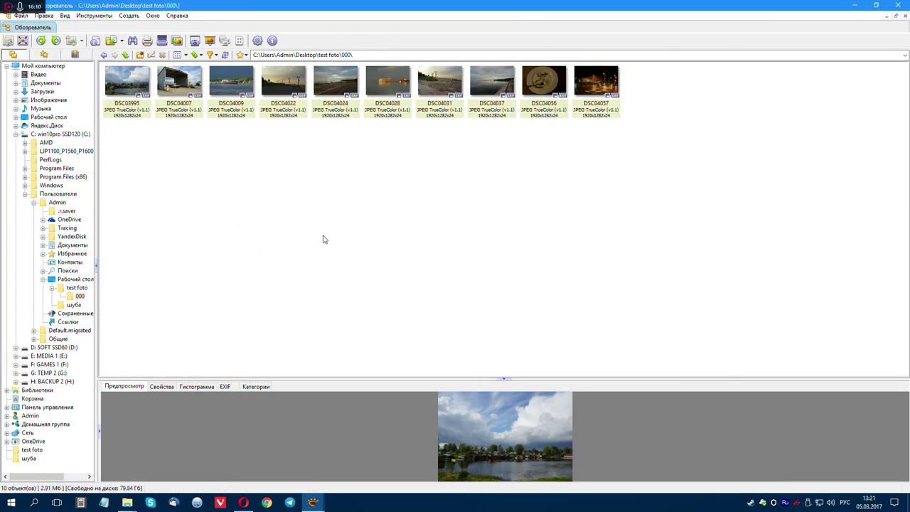
Enlarge the preview pane so that only one row of thumbnails remains above it
{"action": "left_click_drag", "start_coordinate": [354, 380], "coordinate": [382, 157]}
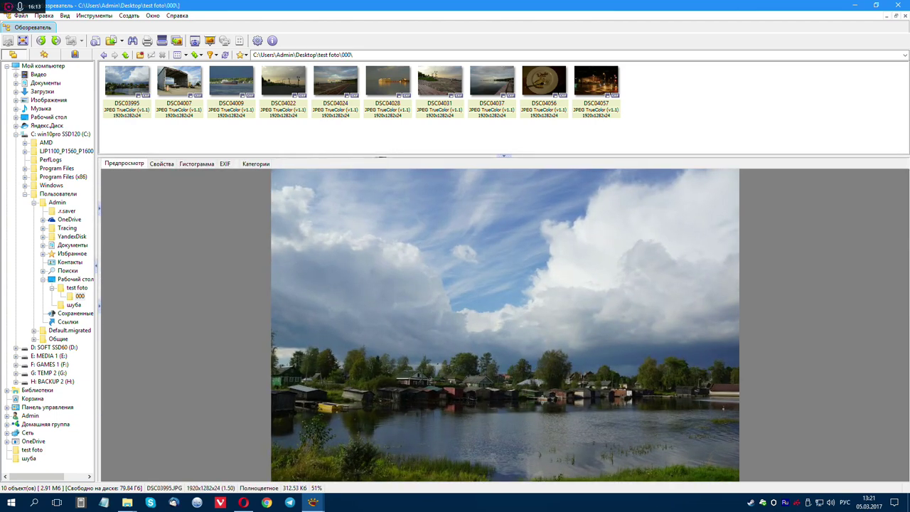
{"action": "left_click", "coordinate": [32, 17]}
{"action": "mouse_move", "coordinate": [52, 17]}
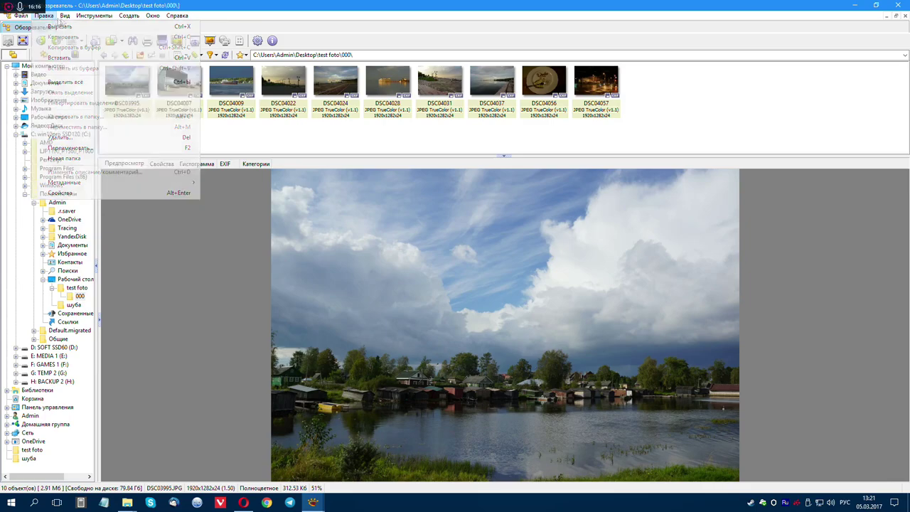
{"action": "left_click", "coordinate": [352, 133]}
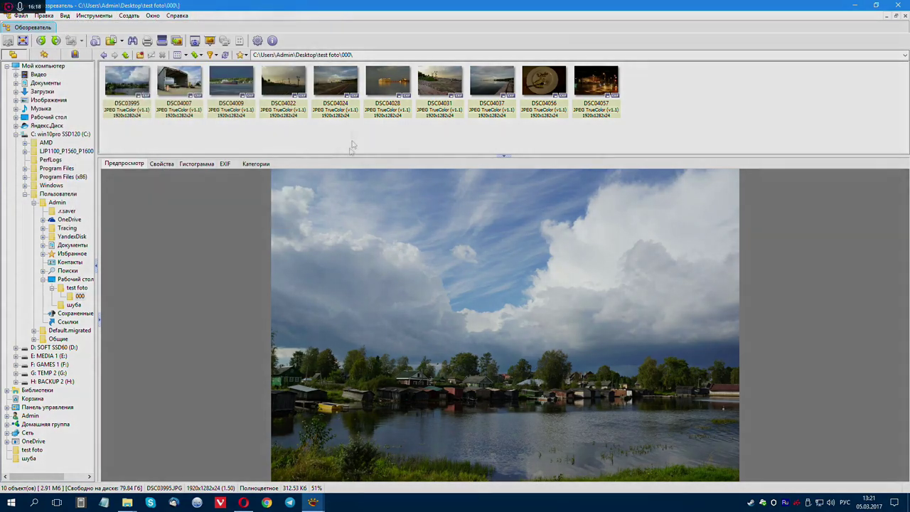